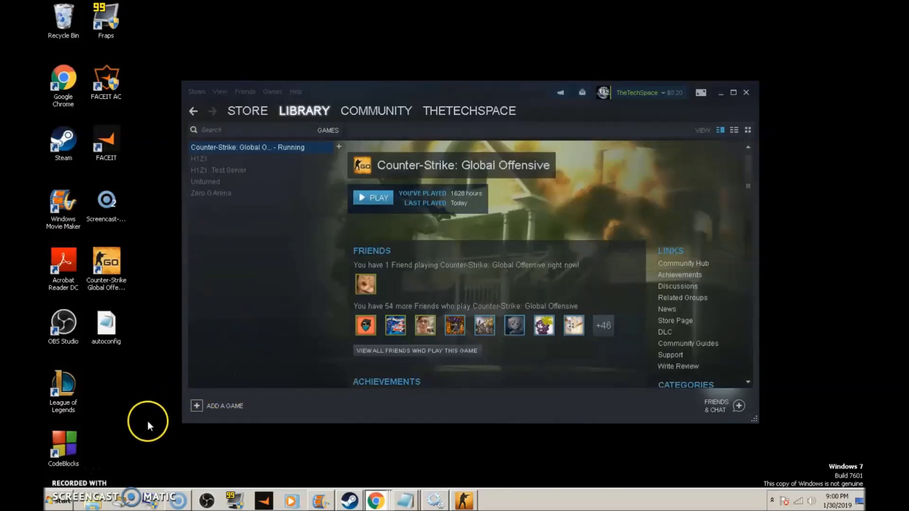
# Launch Notepad from the Start search and resize its empty document window
pyautogui.click(61, 500)
pyautogui.write('notepad')
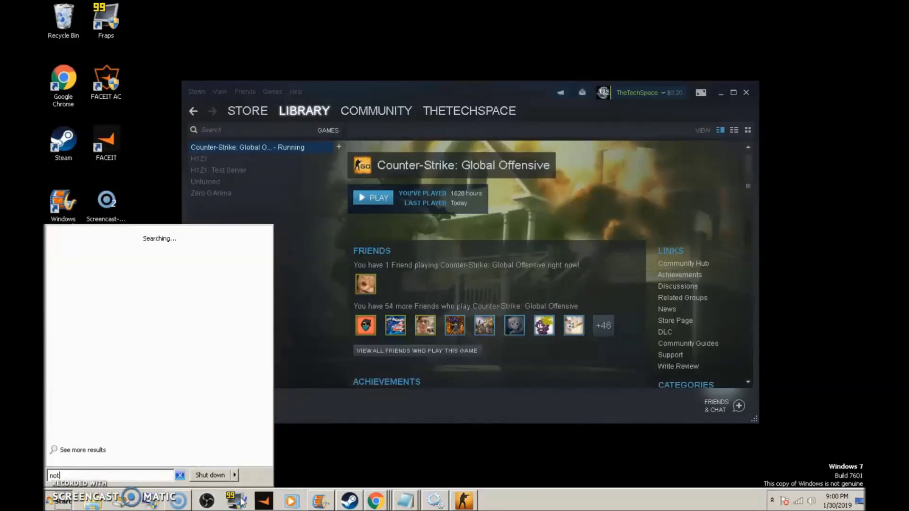
pyautogui.press('Return')
pyautogui.click(304, 287)
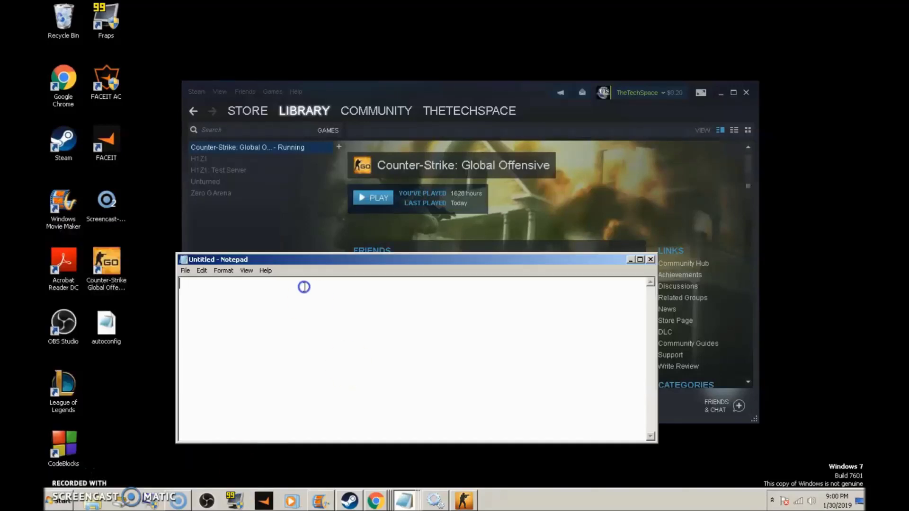
pyautogui.moveTo(176, 255); pyautogui.dragTo(274, 161)
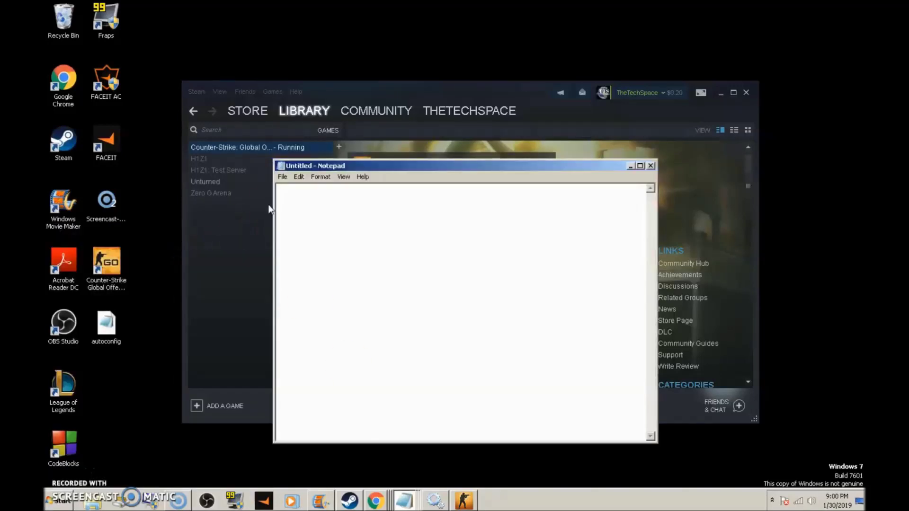
# Save the blank document to the Desktop as autoconfig.cfg, deleting the old autoconfig file
pyautogui.click(283, 179)
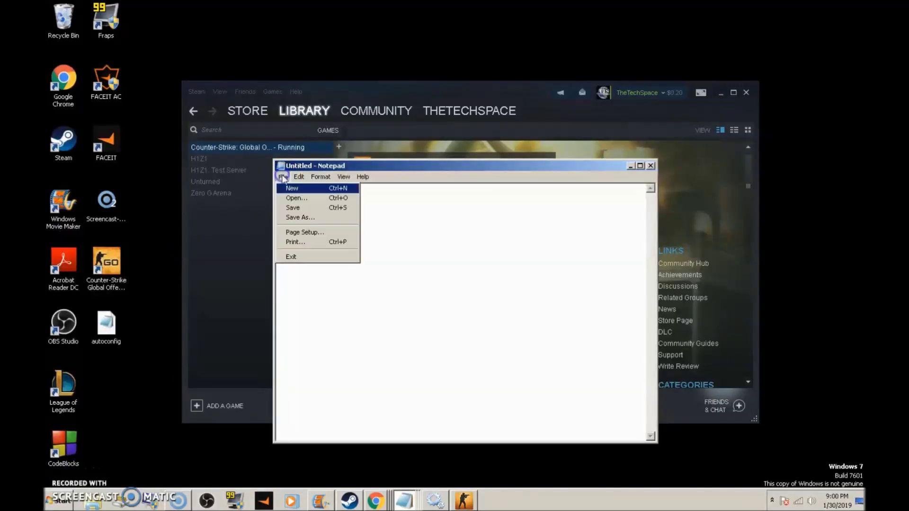
pyautogui.click(310, 217)
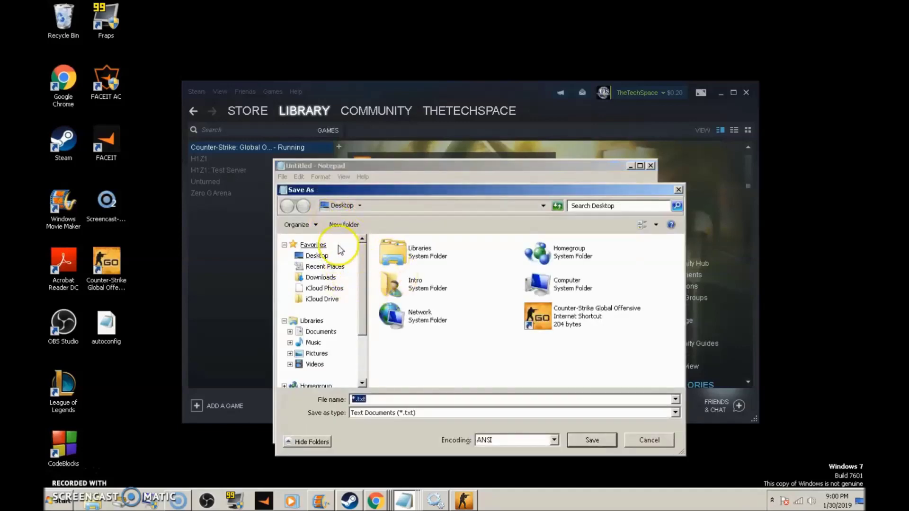
pyautogui.click(318, 255)
pyautogui.click(411, 400)
pyautogui.write('a')
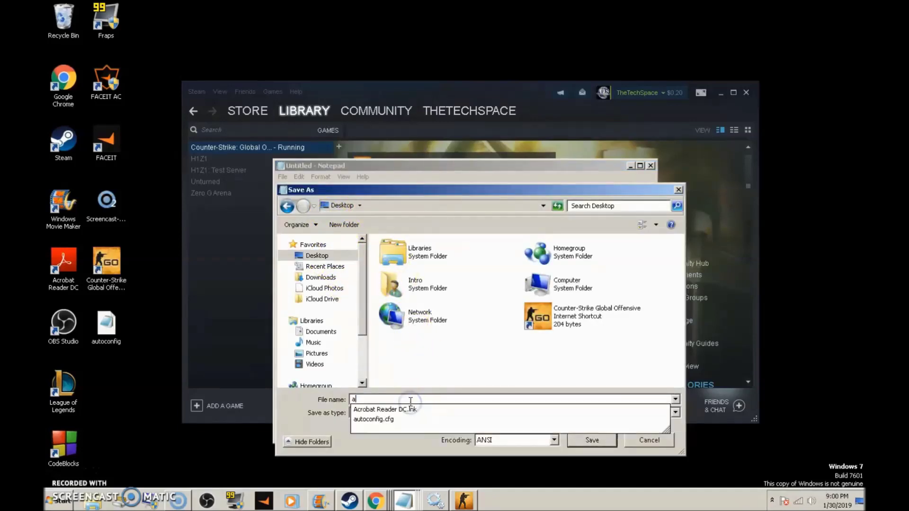
pyautogui.write('utoconfi')
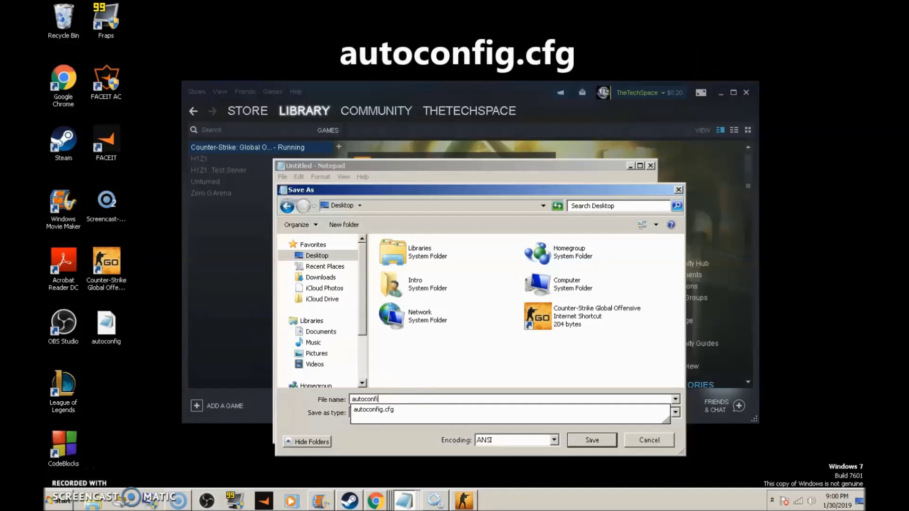
pyautogui.write('g.cfg')
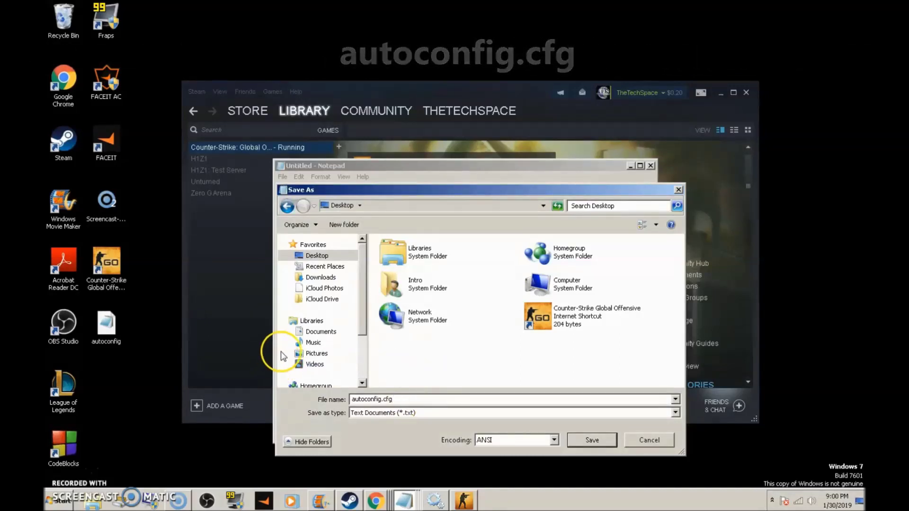
pyautogui.click(115, 324)
pyautogui.press('Delete')
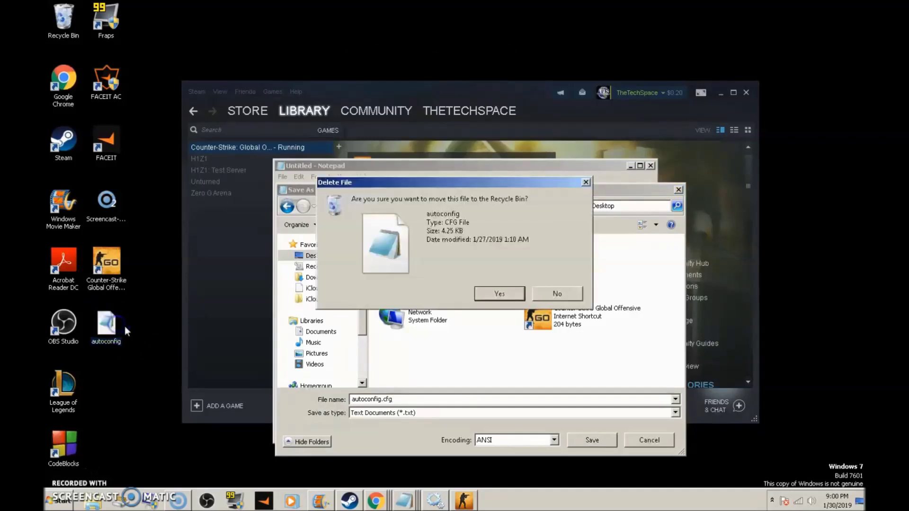
pyautogui.click(517, 294)
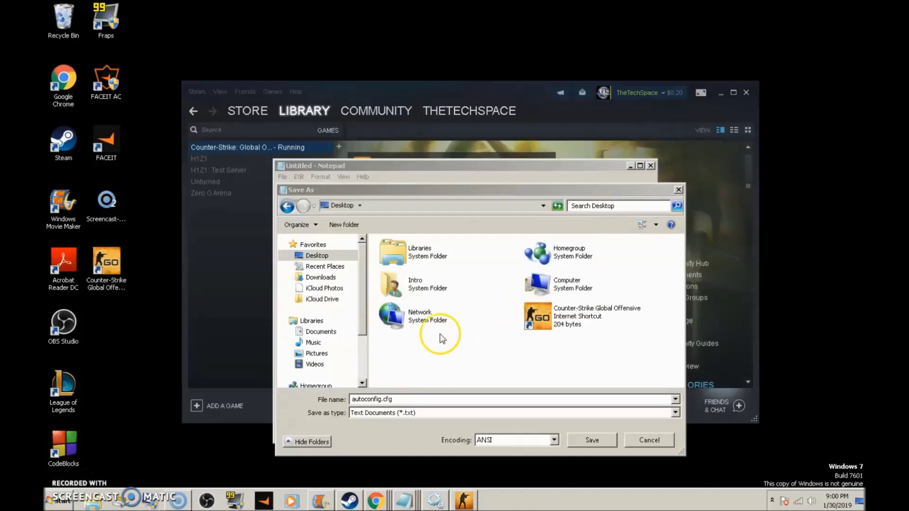
pyautogui.click(590, 440)
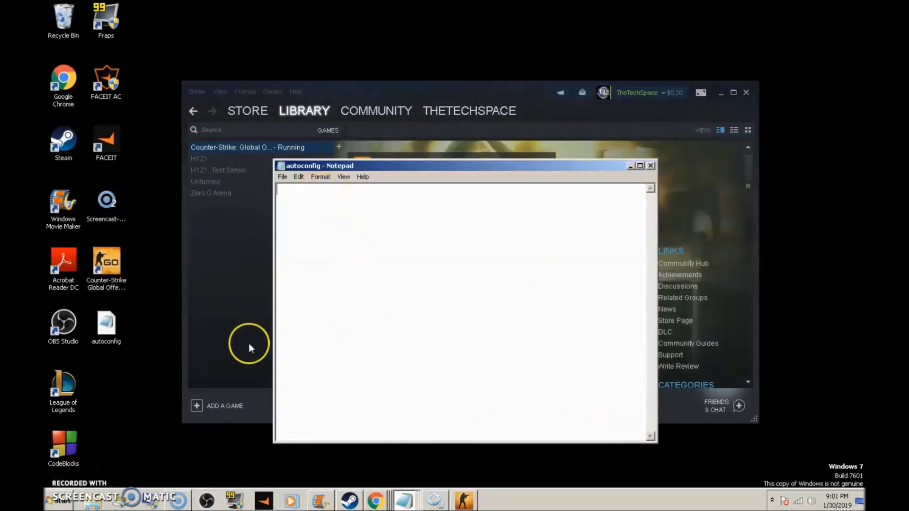
# Open the new desktop autoconfig file to verify it, then close the duplicate window
pyautogui.click(112, 332)
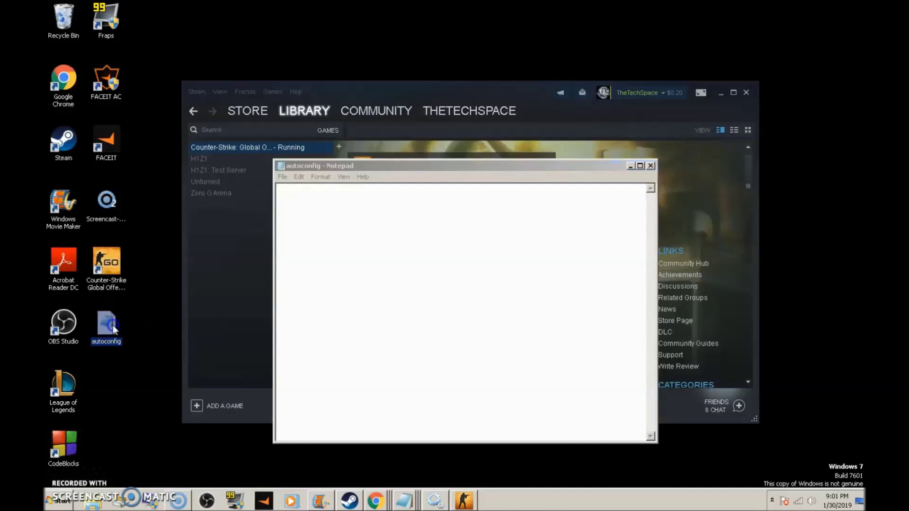
pyautogui.doubleClick(114, 330)
pyautogui.click(650, 257)
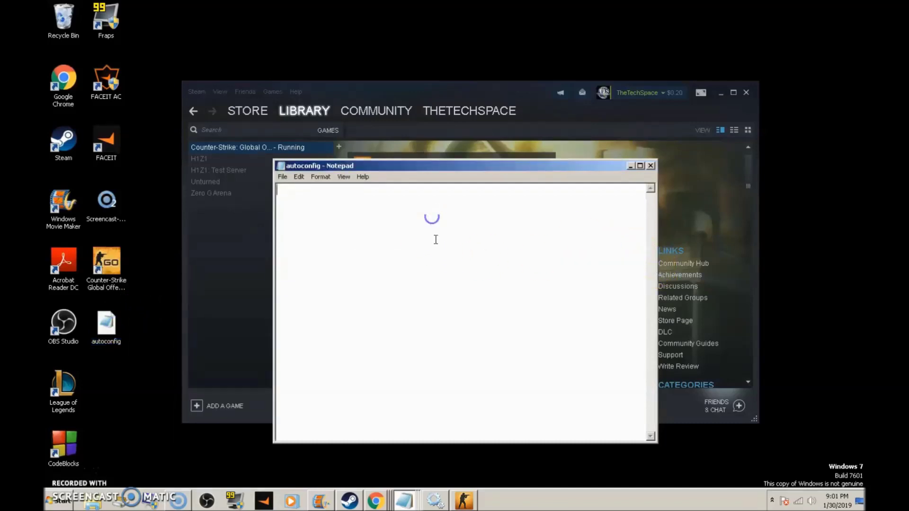
pyautogui.moveTo(373, 169); pyautogui.dragTo(388, 123)
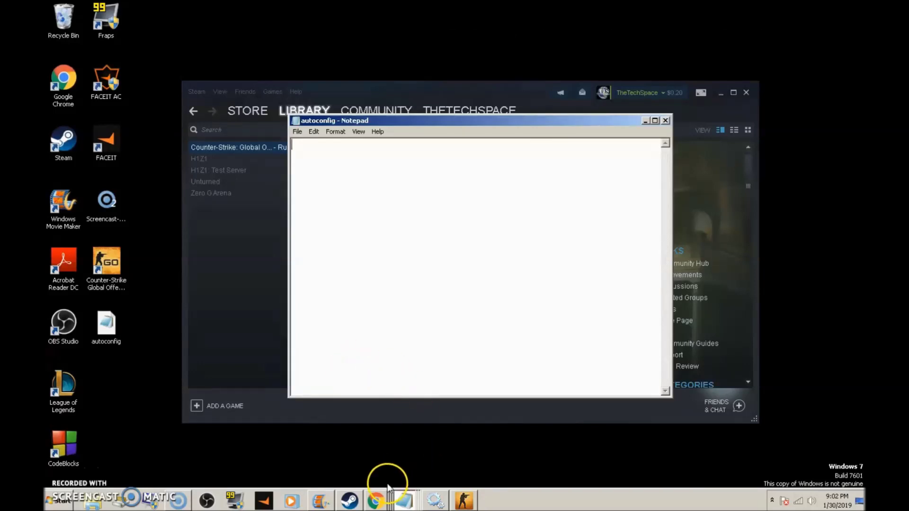
pyautogui.click(387, 502)
# Bring up the FPS booster guide and scroll to its console commands section
pyautogui.click(284, 473)
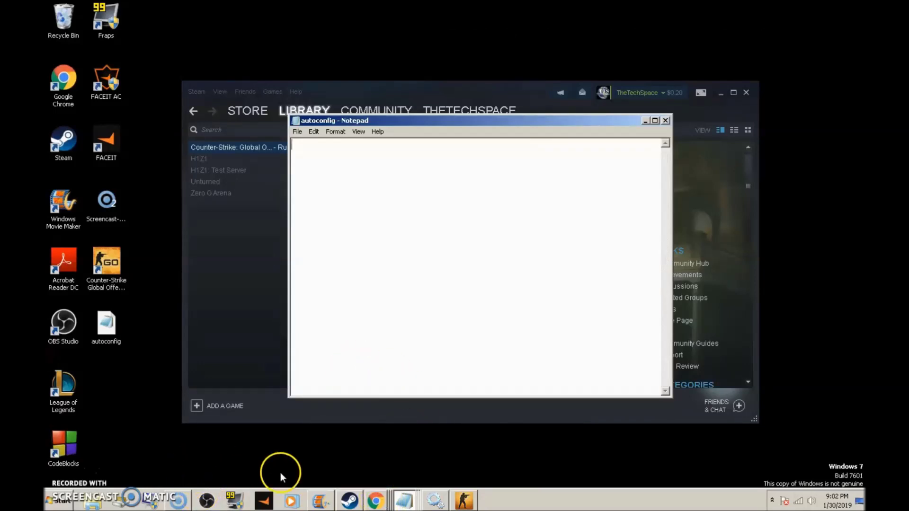
pyautogui.scroll(20, 284, 280)
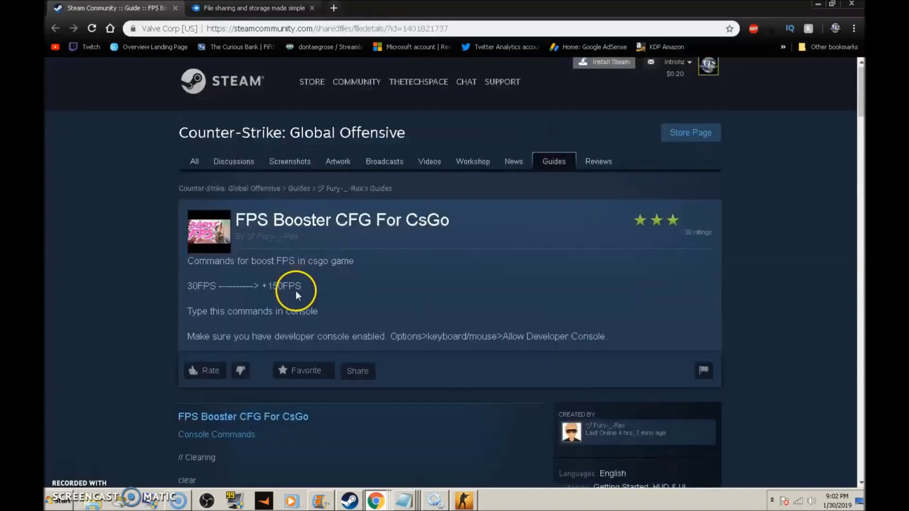
pyautogui.scroll(-12, 296, 290)
pyautogui.scroll(4, 296, 295)
pyautogui.scroll(-4, 265, 265)
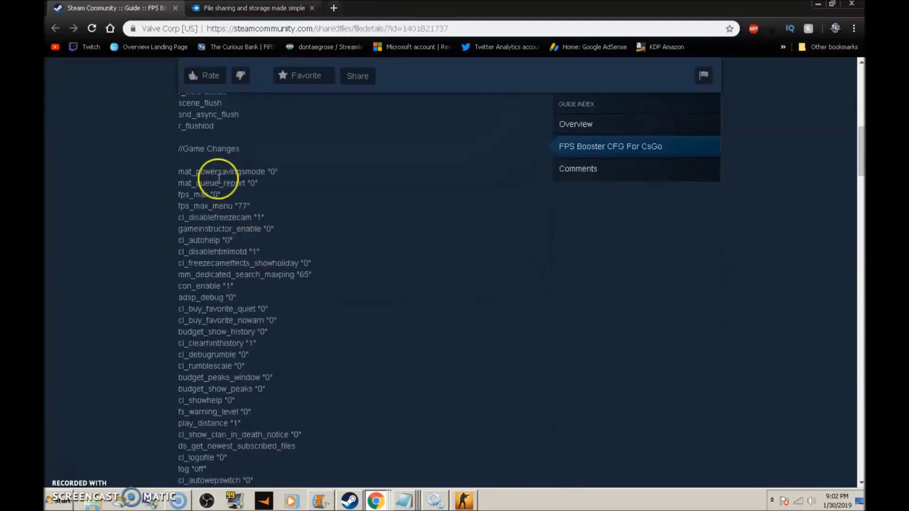
pyautogui.scroll(7, 253, 195)
pyautogui.scroll(-2, 189, 262)
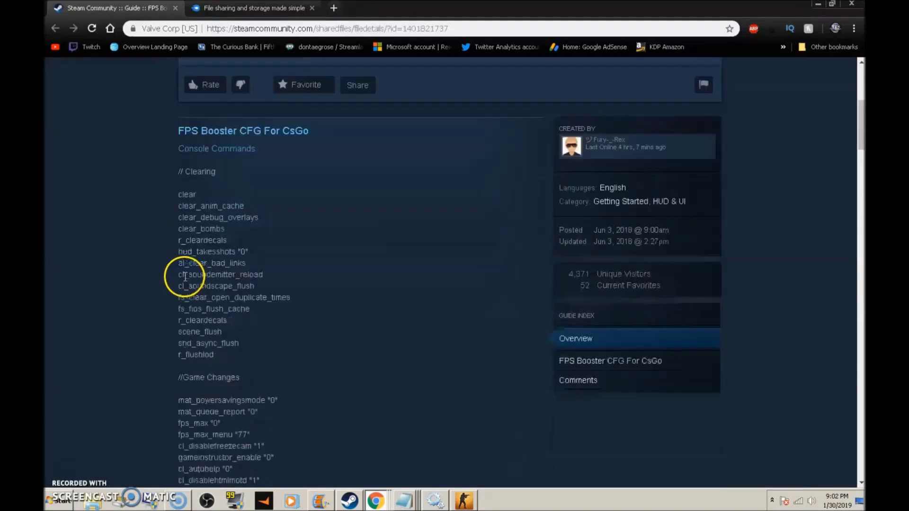
pyautogui.moveTo(171, 169); pyautogui.dragTo(217, 309)
pyautogui.hotkey('ctrl', 'c')
pyautogui.scroll(13, 217, 310)
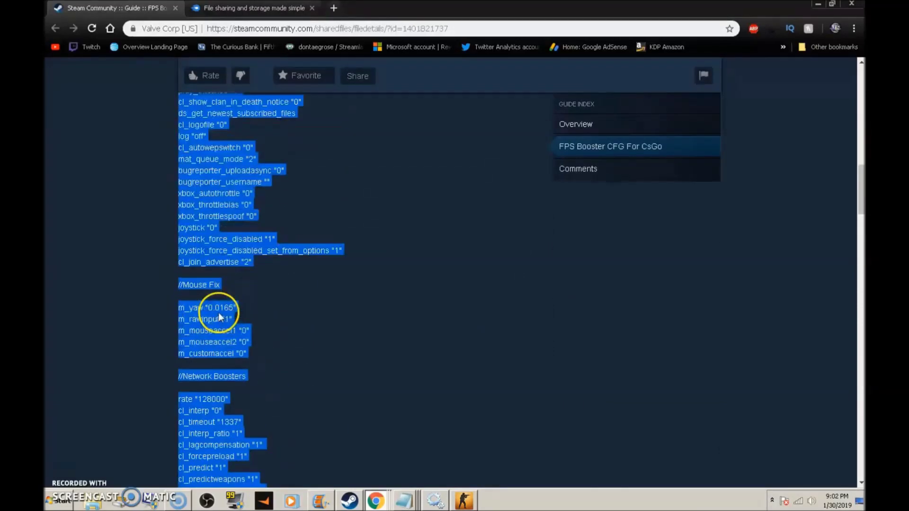
pyautogui.scroll(-4, 223, 324)
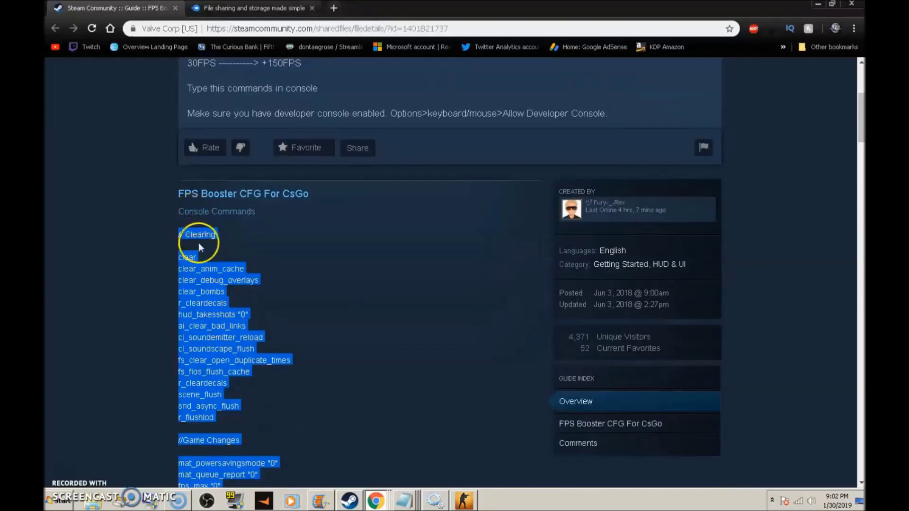
pyautogui.click(182, 242)
# Select the guide's commands from // Clearing through host_writeconfig and copy them
pyautogui.moveTo(182, 233); pyautogui.dragTo(265, 474)
pyautogui.scroll(-2, 253, 334)
pyautogui.moveTo(253, 334); pyautogui.dragTo(236, 186)
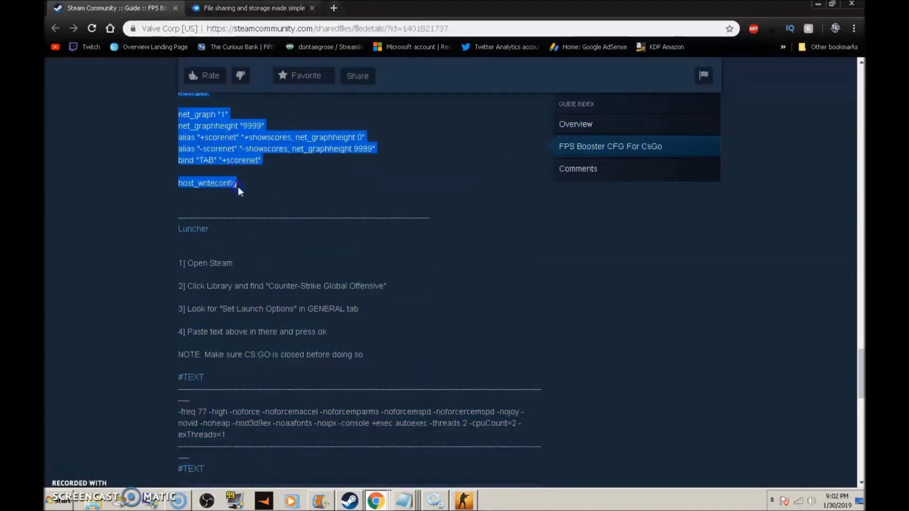
pyautogui.scroll(1, 240, 187)
pyautogui.moveTo(223, 240); pyautogui.dragTo(263, 271)
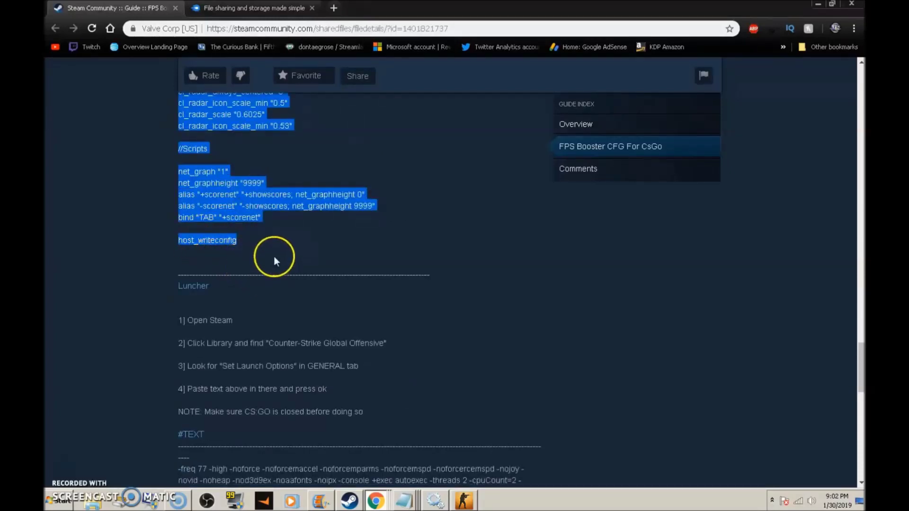
pyautogui.rightClick(232, 203)
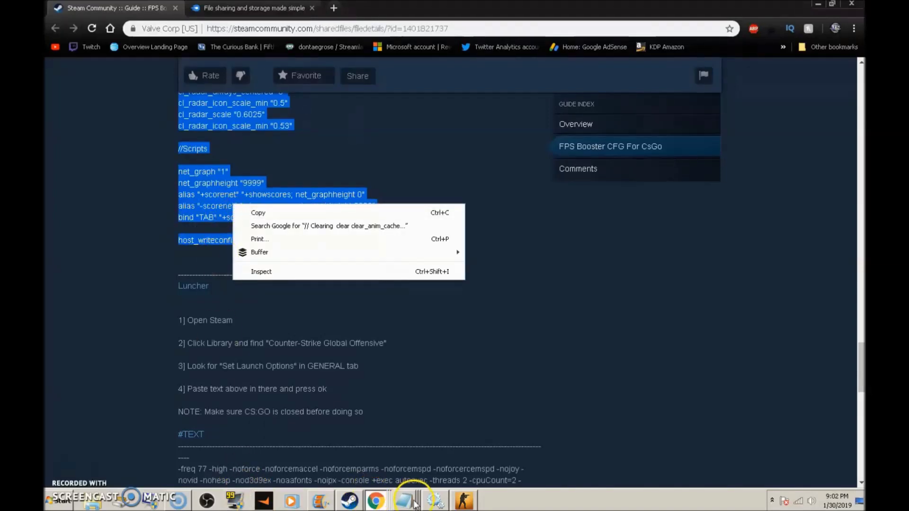
# Paste the copied guide commands into the autoconfig Notepad document
pyautogui.moveTo(415, 504)
pyautogui.click(405, 476)
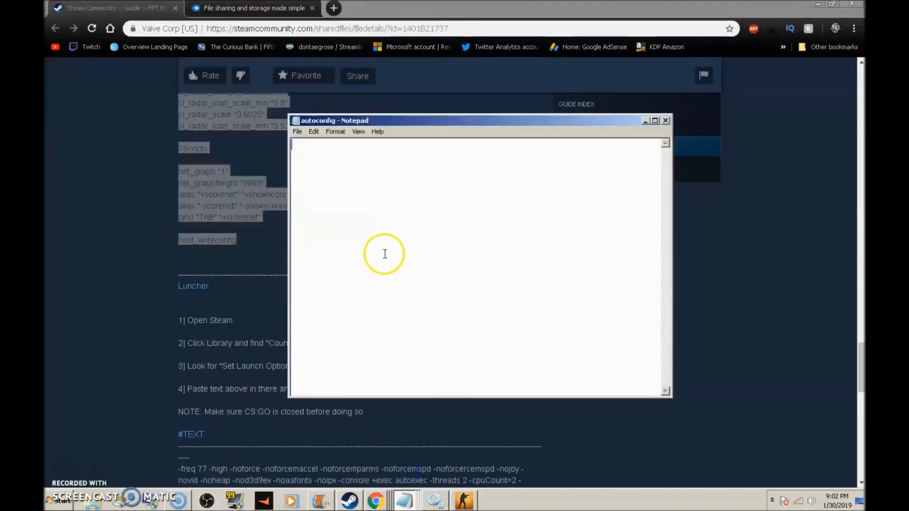
pyautogui.hotkey('ctrl', 'v')
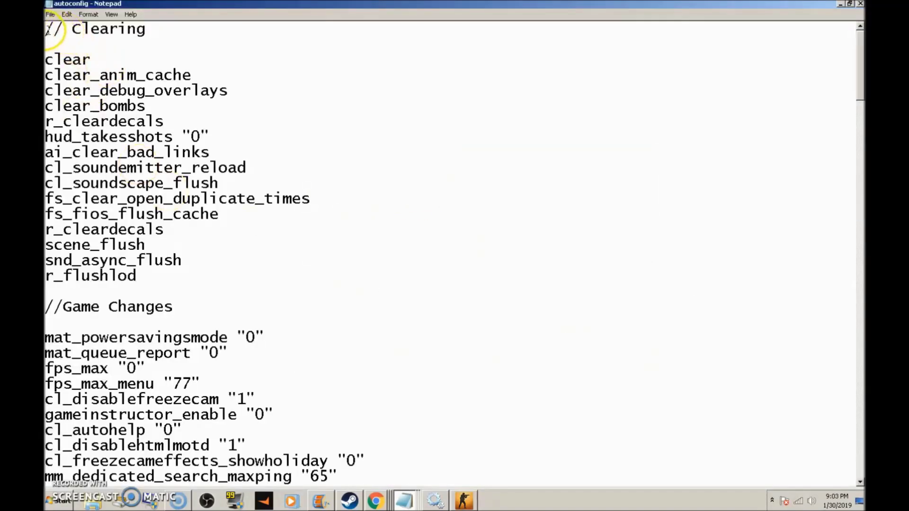
pyautogui.moveTo(148, 27); pyautogui.dragTo(47, 30)
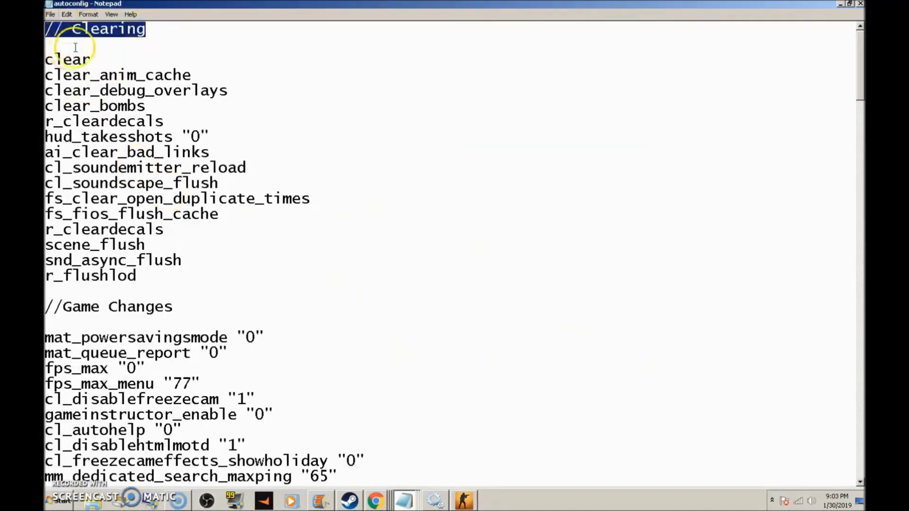
pyautogui.click(54, 28)
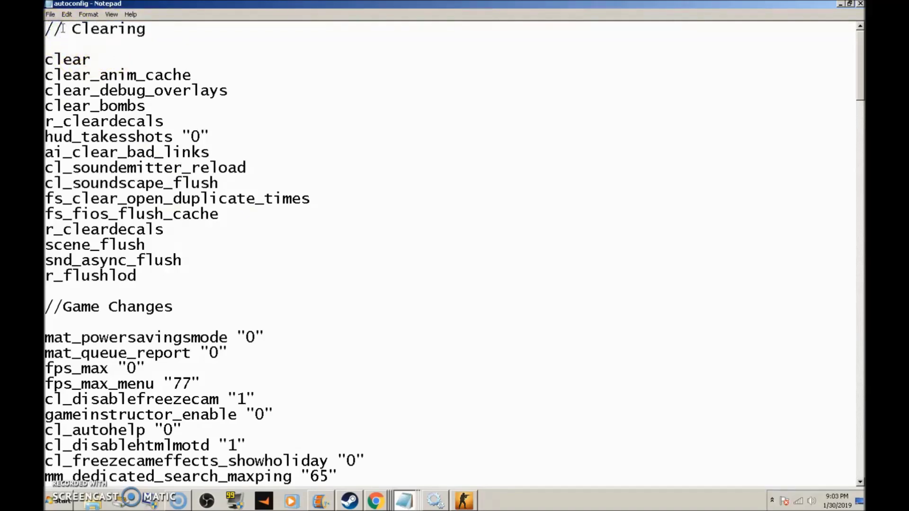
pyautogui.moveTo(68, 29); pyautogui.dragTo(145, 28)
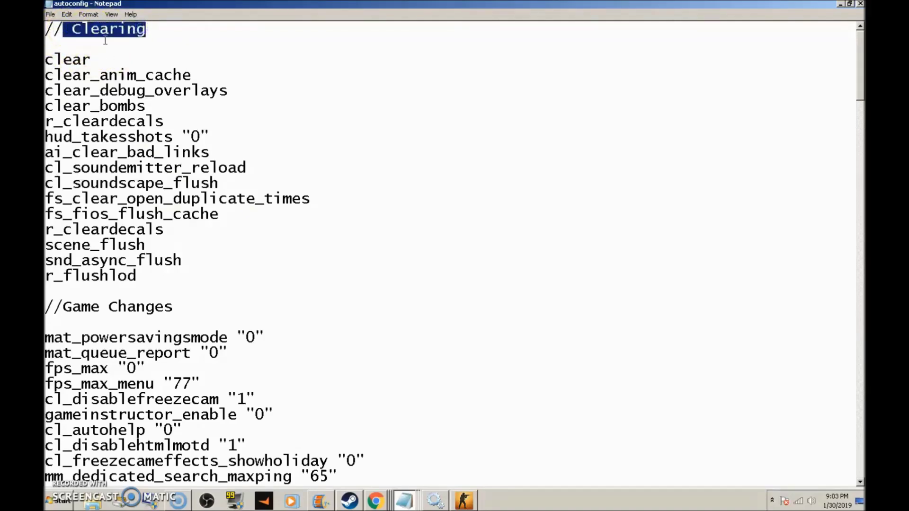
# Review the pasted commands, including the View Model block and cl_bobamt_vert/cl_bobcycle lines
pyautogui.scroll(-4, 157, 205)
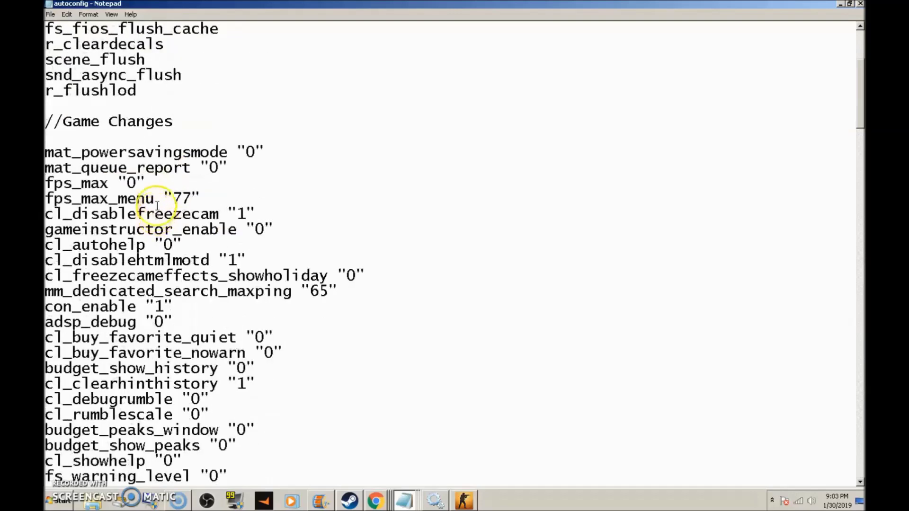
pyautogui.scroll(-20, 157, 205)
pyautogui.scroll(-2, 213, 247)
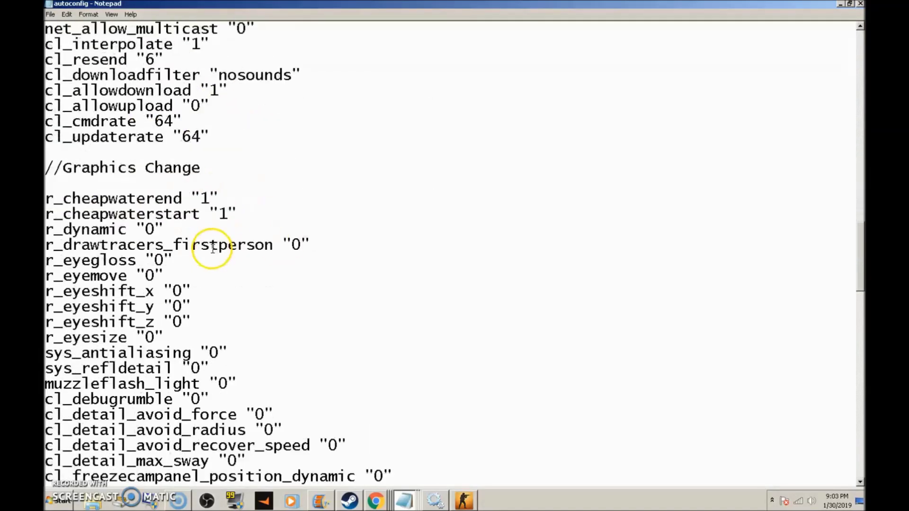
pyautogui.scroll(-15, 213, 247)
pyautogui.scroll(-5, 190, 179)
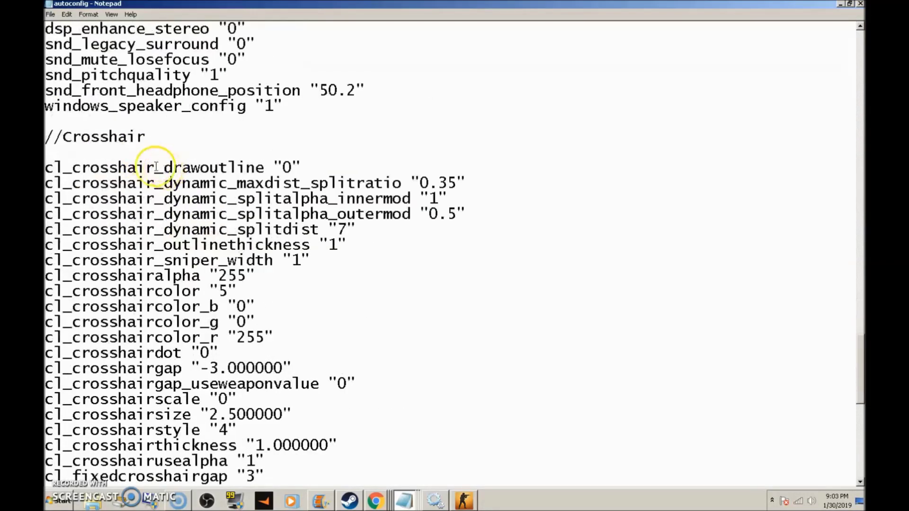
pyautogui.scroll(-11, 203, 233)
pyautogui.scroll(3, 187, 247)
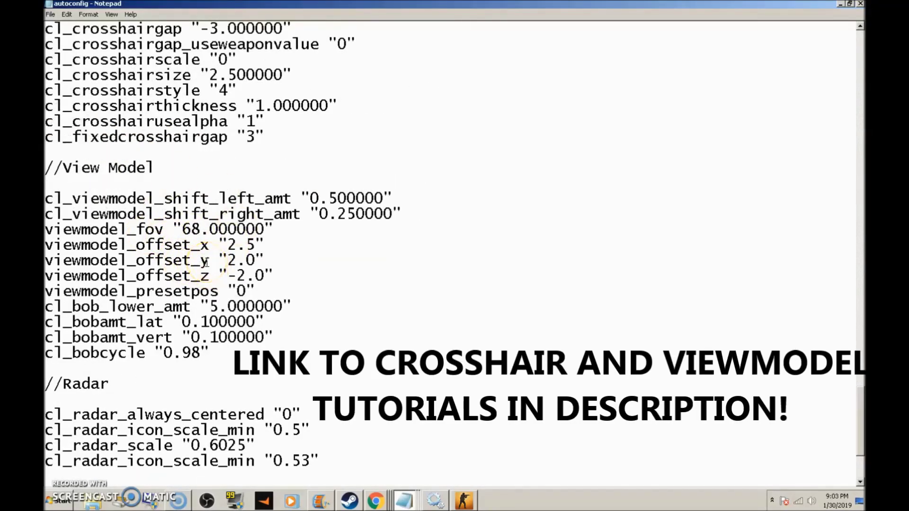
pyautogui.scroll(2, 128, 156)
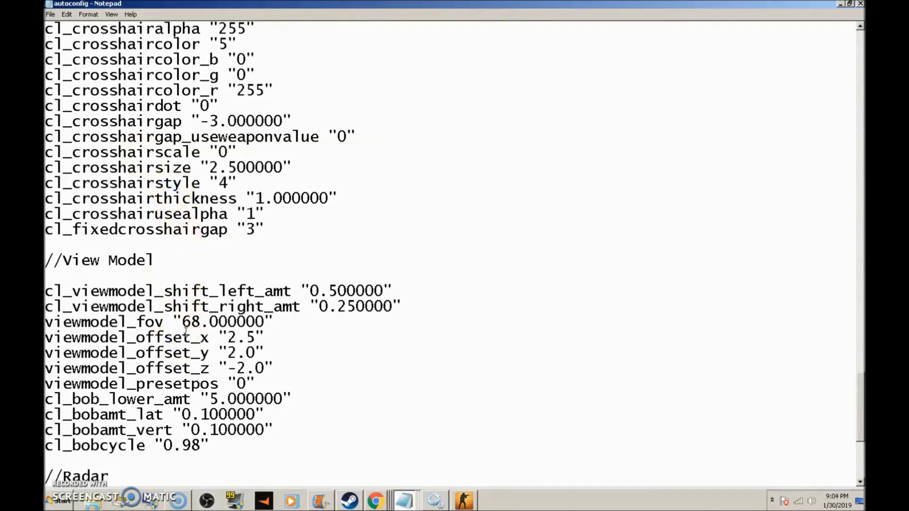
pyautogui.scroll(-4, 201, 408)
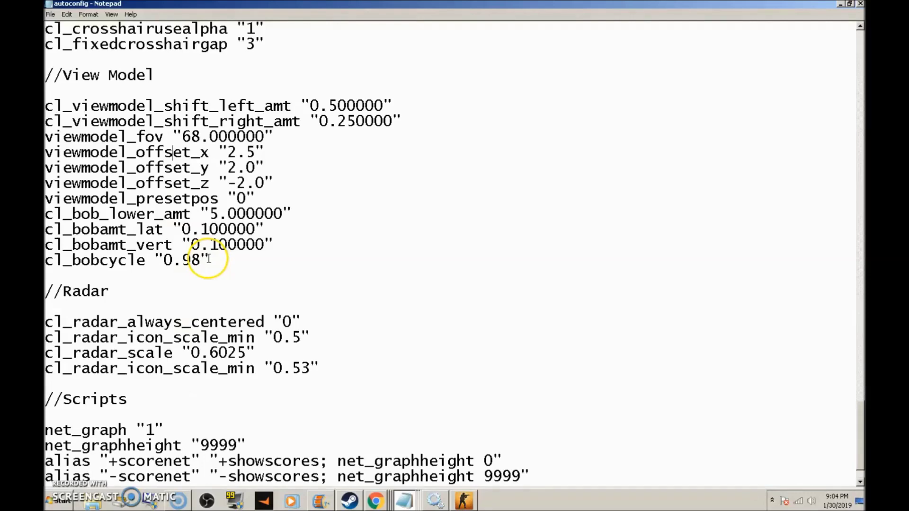
pyautogui.moveTo(209, 260); pyautogui.dragTo(60, 44)
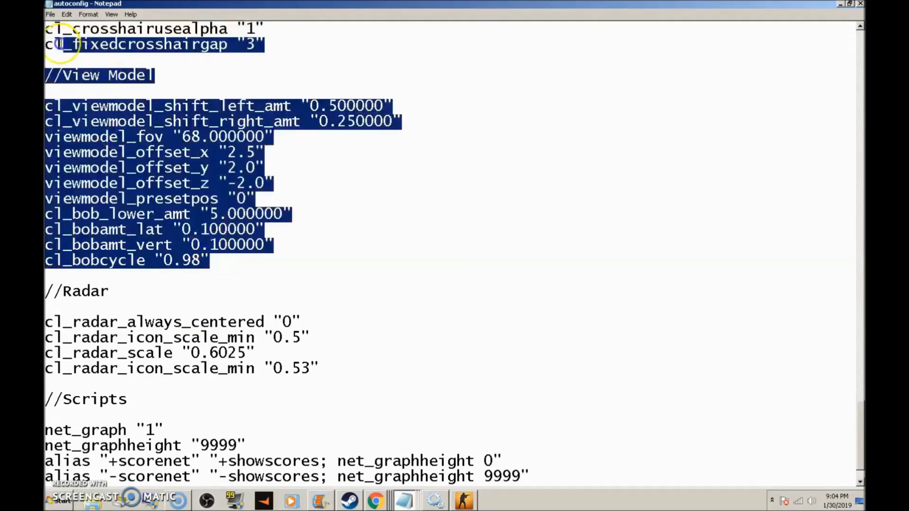
pyautogui.click(60, 44)
pyautogui.click(128, 231)
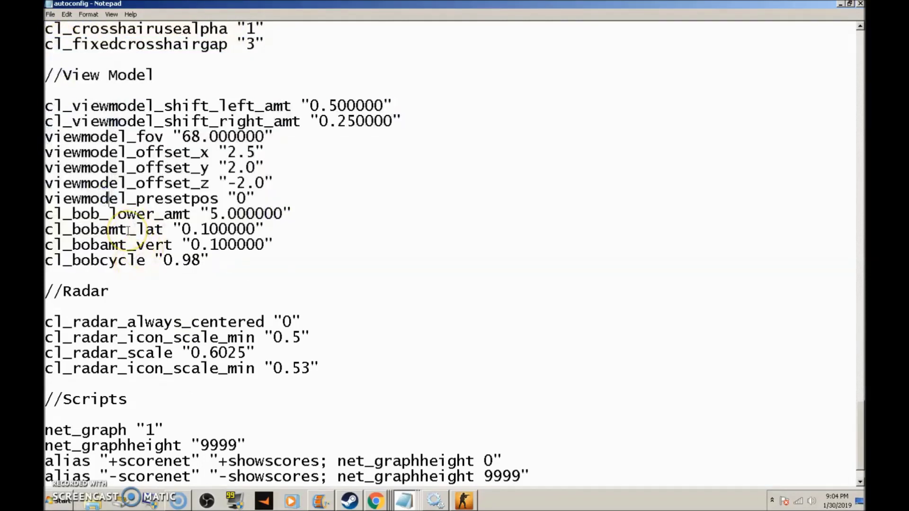
pyautogui.scroll(-1, 128, 245)
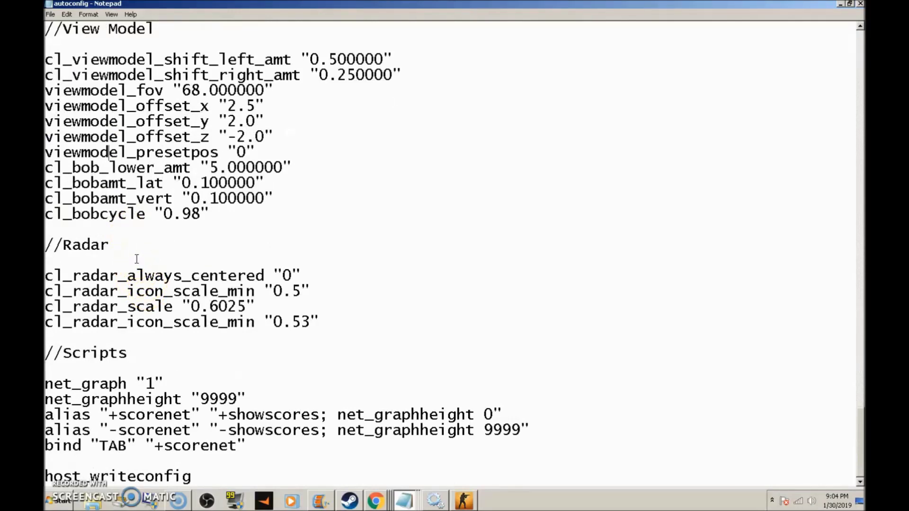
pyautogui.moveTo(218, 216); pyautogui.dragTo(198, 198)
pyautogui.click(199, 198)
pyautogui.scroll(12, 223, 442)
pyautogui.scroll(20, 206, 341)
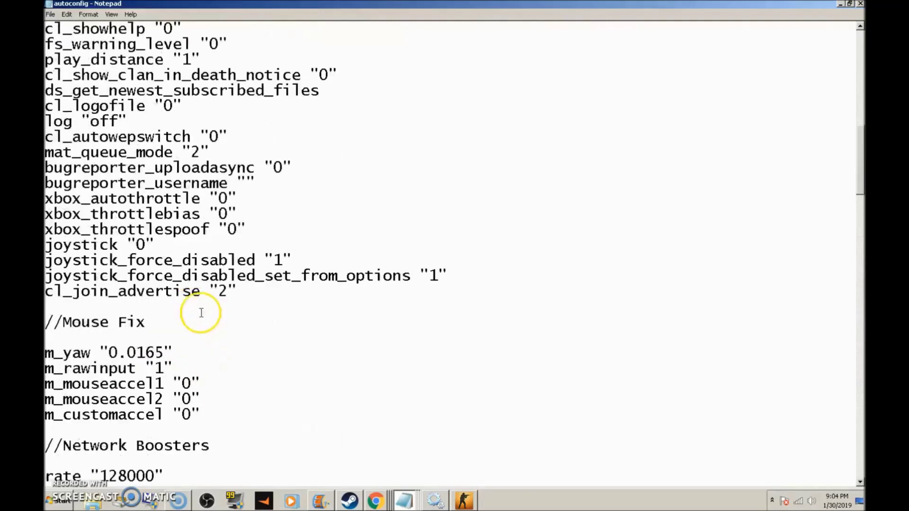
pyautogui.scroll(3, 195, 304)
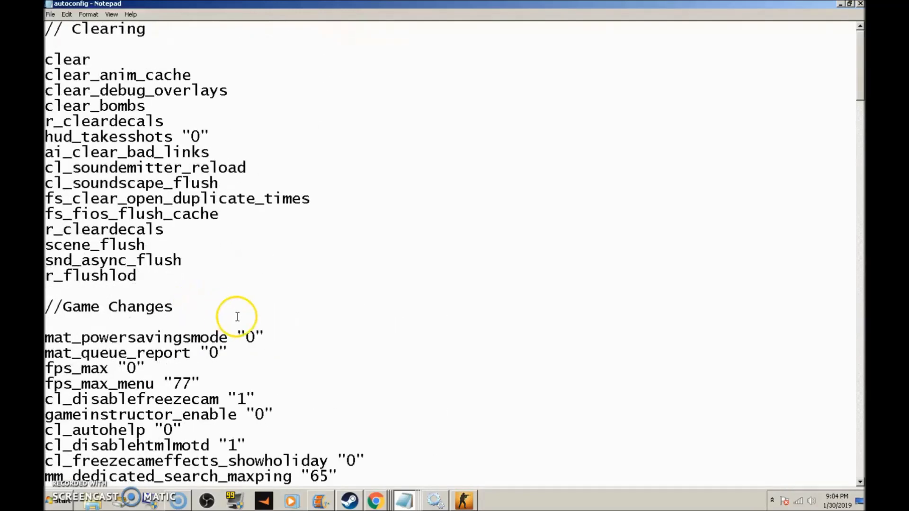
pyautogui.scroll(-5, 212, 381)
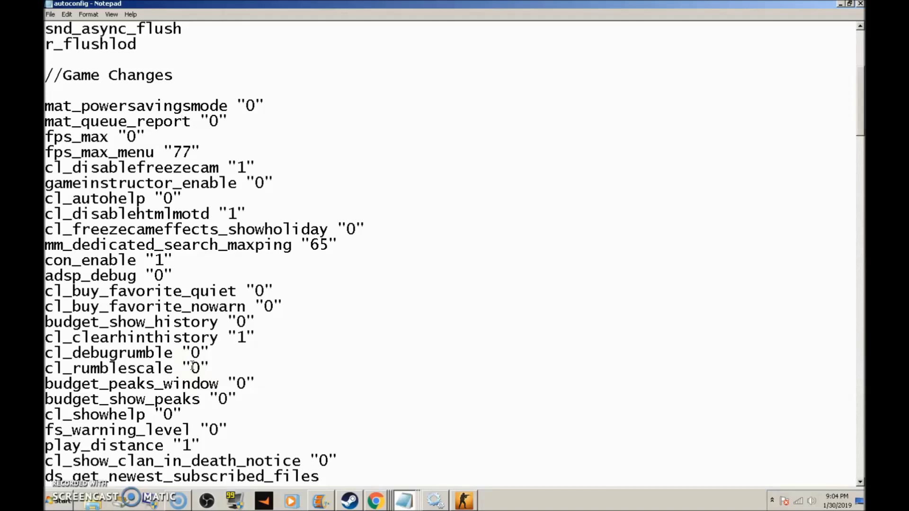
# Save autoconfig and restore the Notepad window from full screen, moving it aside
pyautogui.click(51, 15)
pyautogui.click(51, 15)
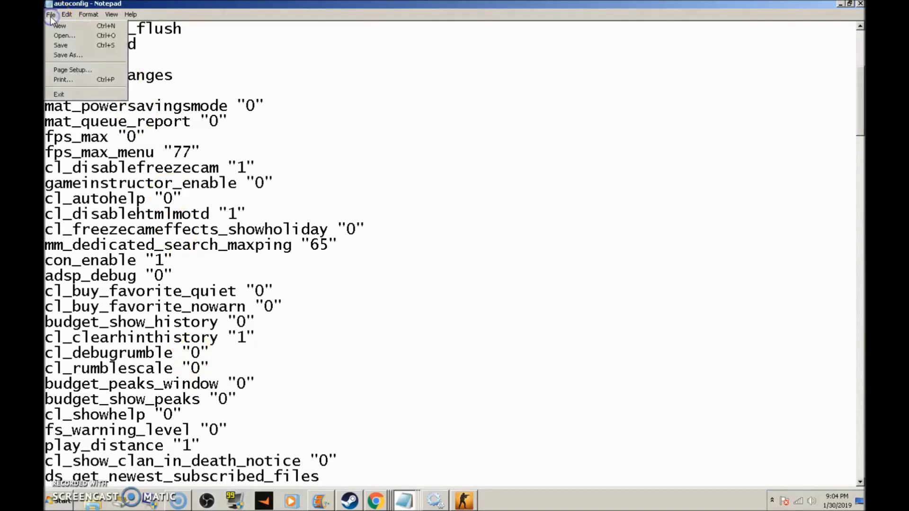
pyautogui.click(67, 45)
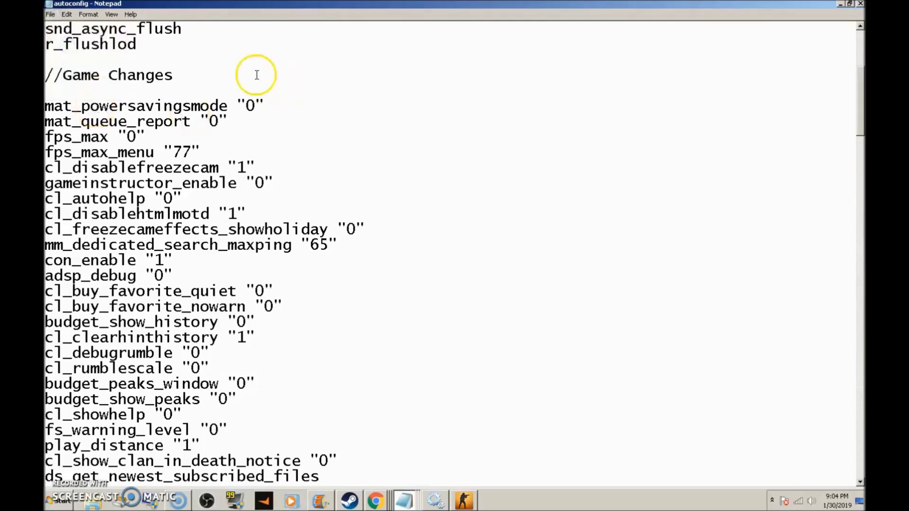
pyautogui.doubleClick(294, 4)
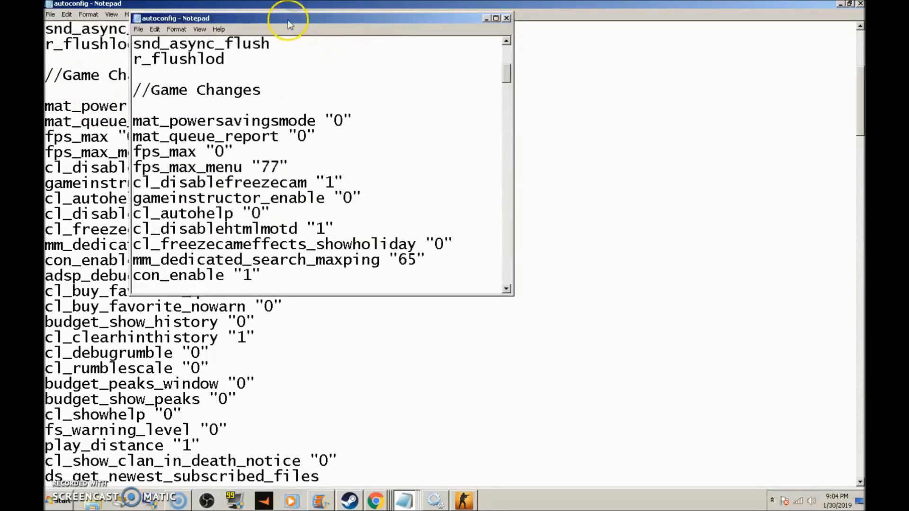
pyautogui.moveTo(284, 20); pyautogui.dragTo(398, 135)
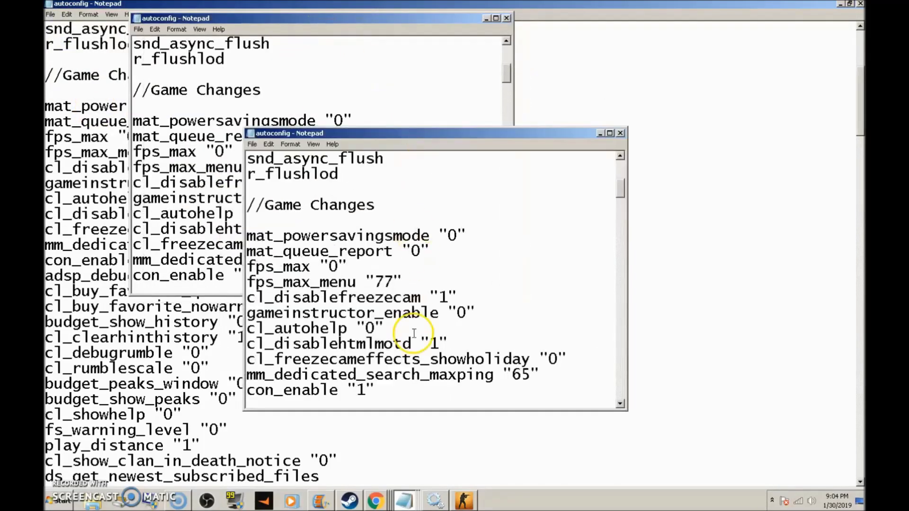
# Open Counter-Strike: Global Offensive's Properties > Local Files and browse its install folder
pyautogui.click(352, 501)
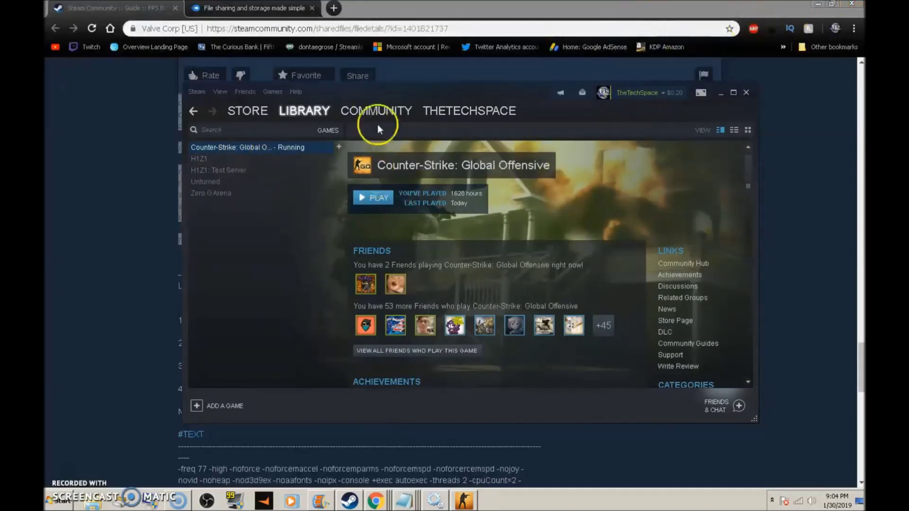
pyautogui.rightClick(211, 146)
pyautogui.click(234, 297)
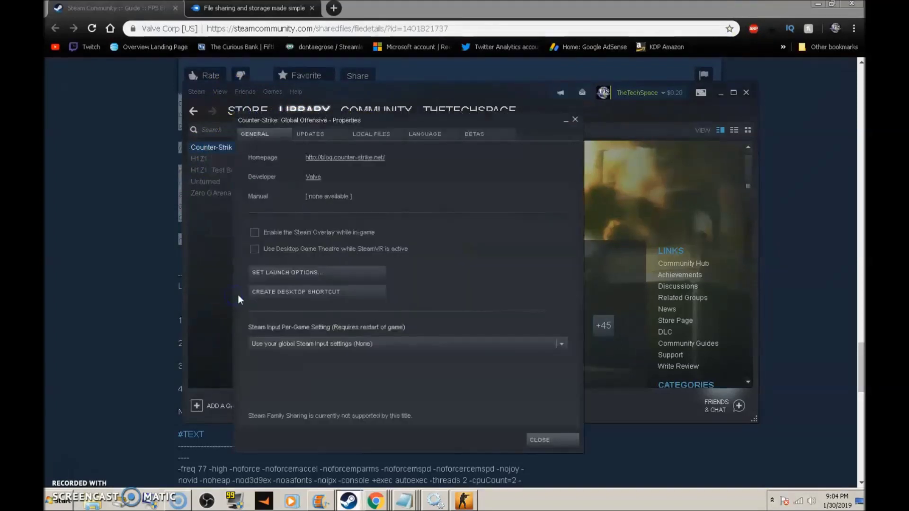
pyautogui.click(372, 134)
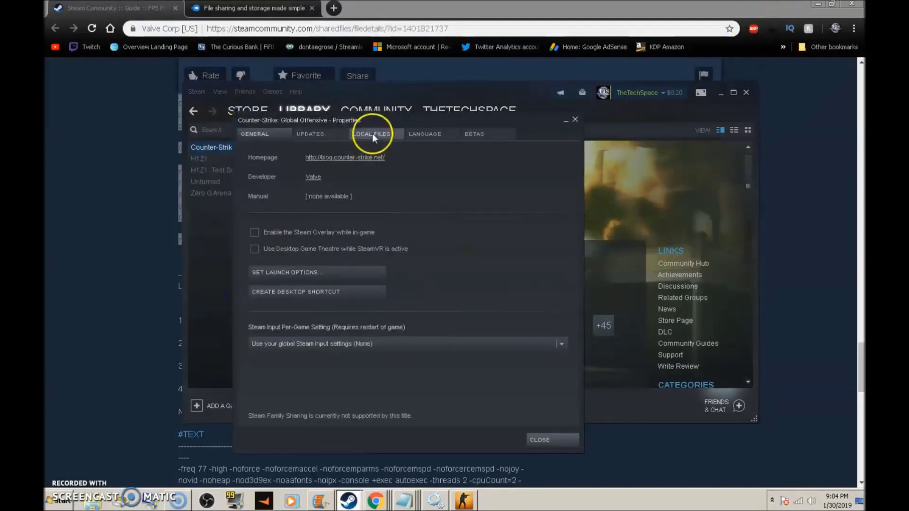
pyautogui.click(274, 183)
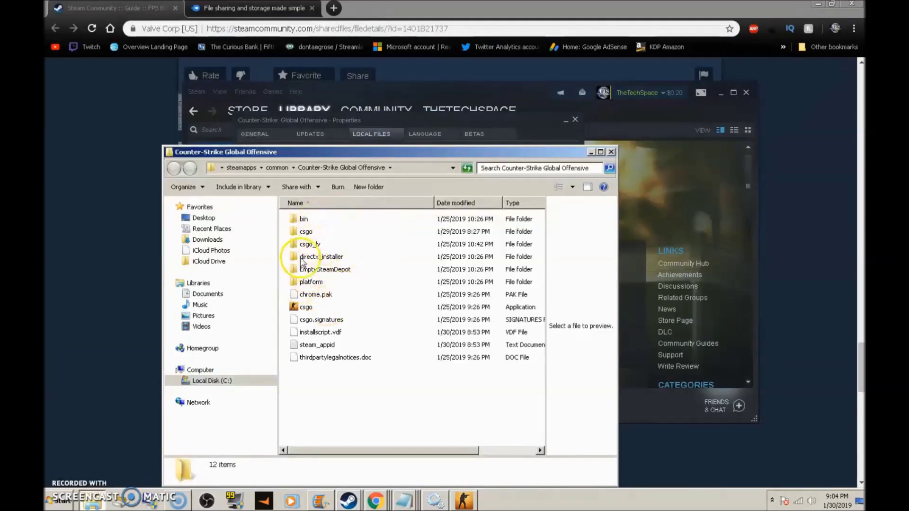
# Navigate Explorer into the csgo\cfg folder and move its window aside
pyautogui.doubleClick(303, 232)
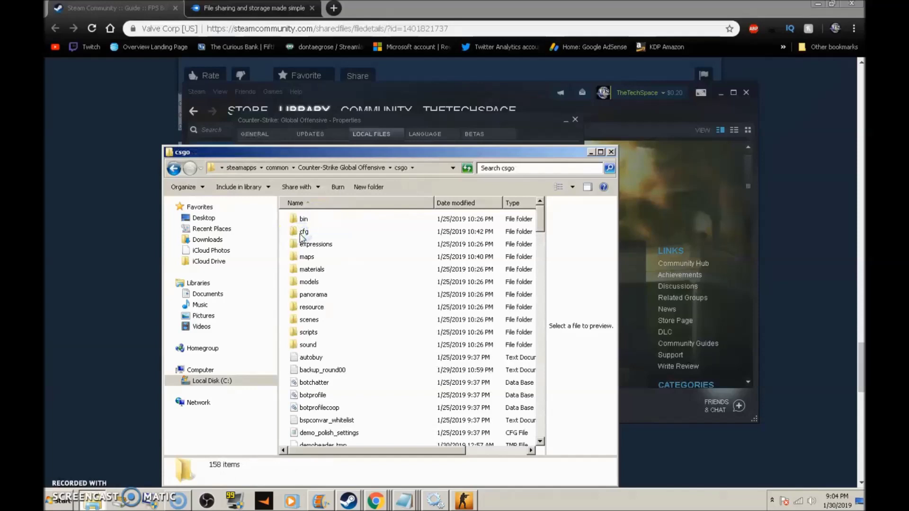
pyautogui.click(302, 233)
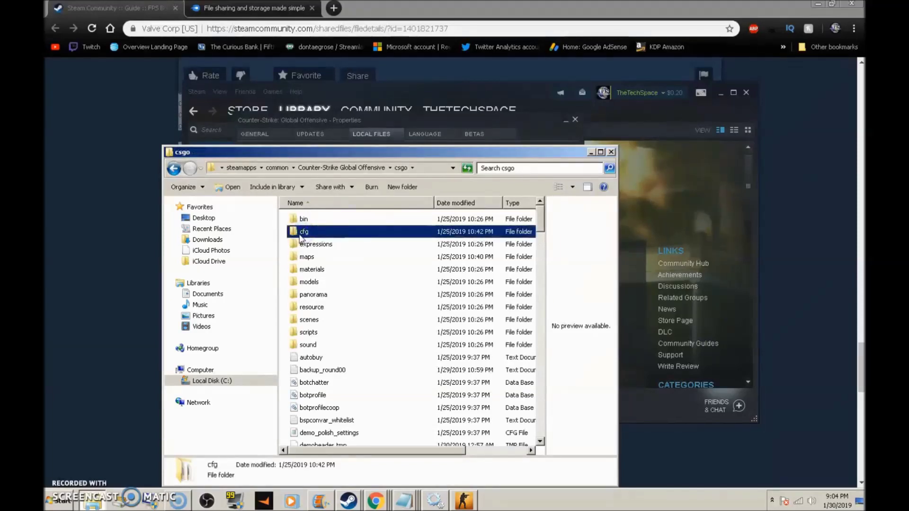
pyautogui.doubleClick(301, 233)
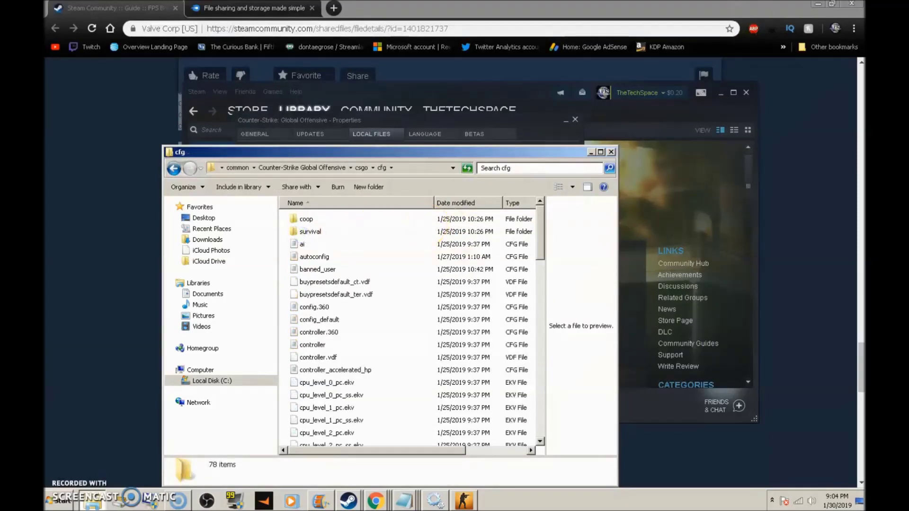
pyautogui.click(817, 4)
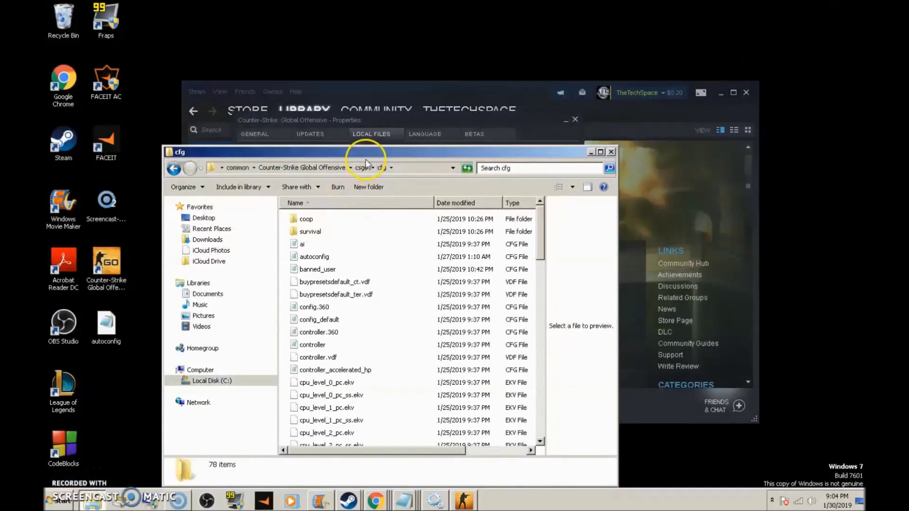
pyautogui.moveTo(365, 152); pyautogui.dragTo(404, 100)
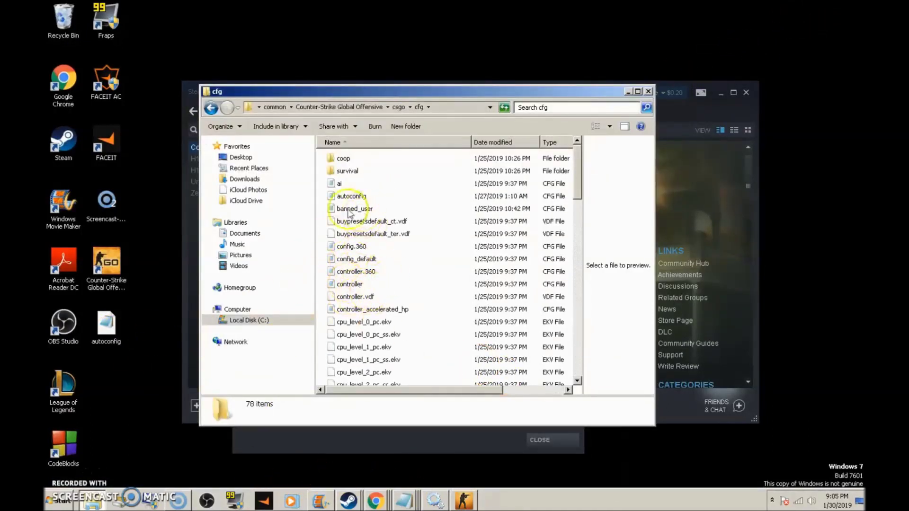
# Save and close the autoconfig Notepad file, then drag the desktop autoconfig.cfg into cfg
pyautogui.click(406, 500)
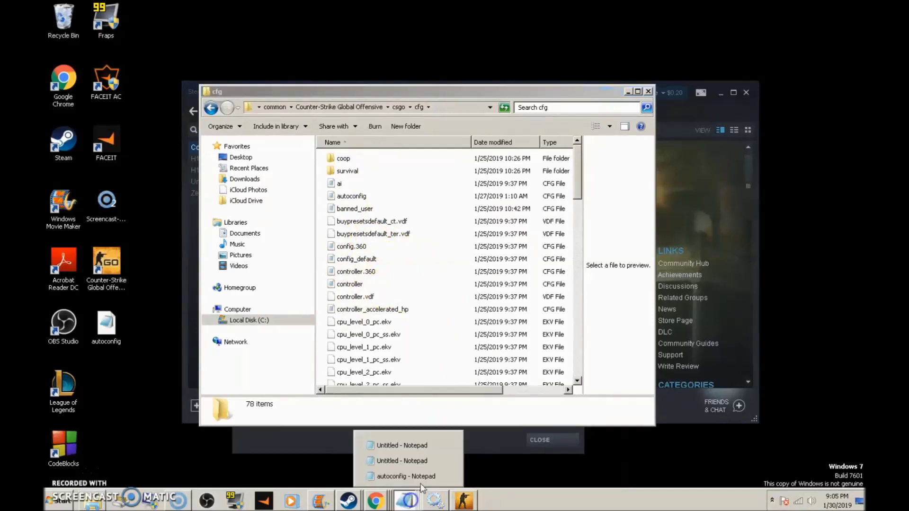
pyautogui.click(416, 477)
pyautogui.click(253, 144)
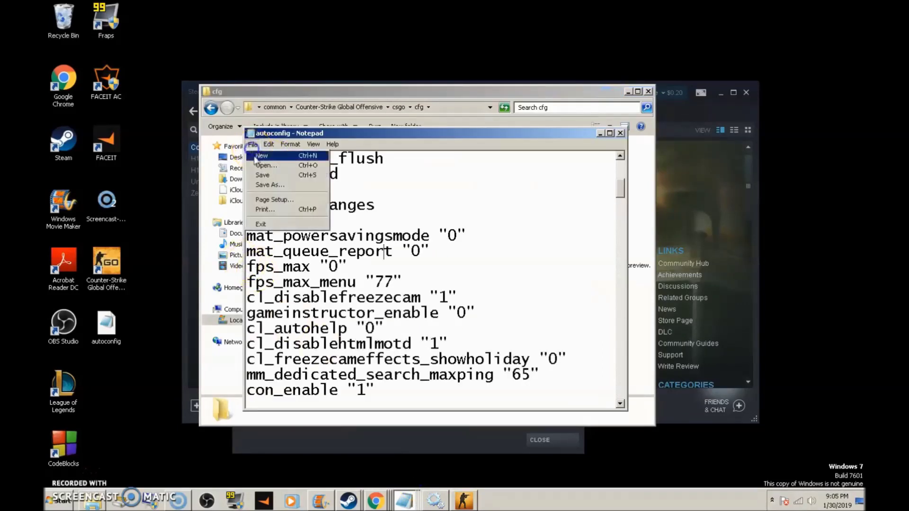
pyautogui.click(259, 176)
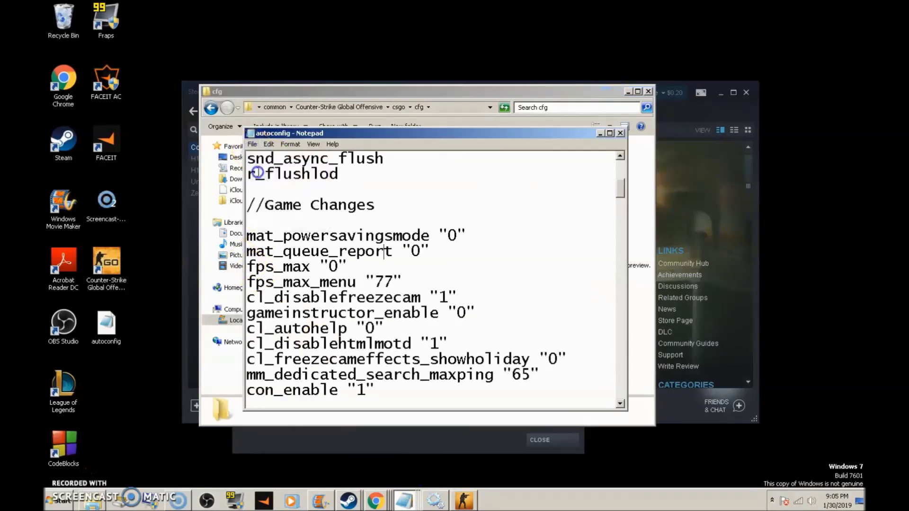
pyautogui.click(620, 134)
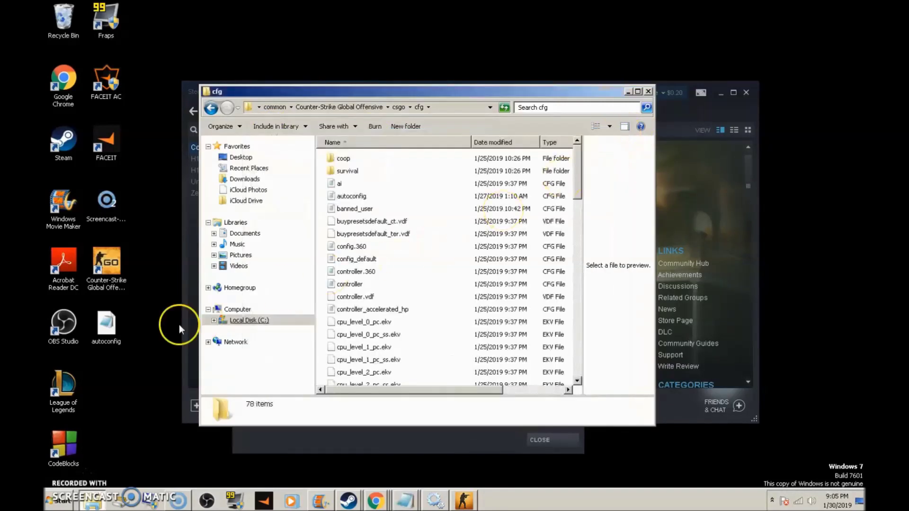
pyautogui.click(109, 333)
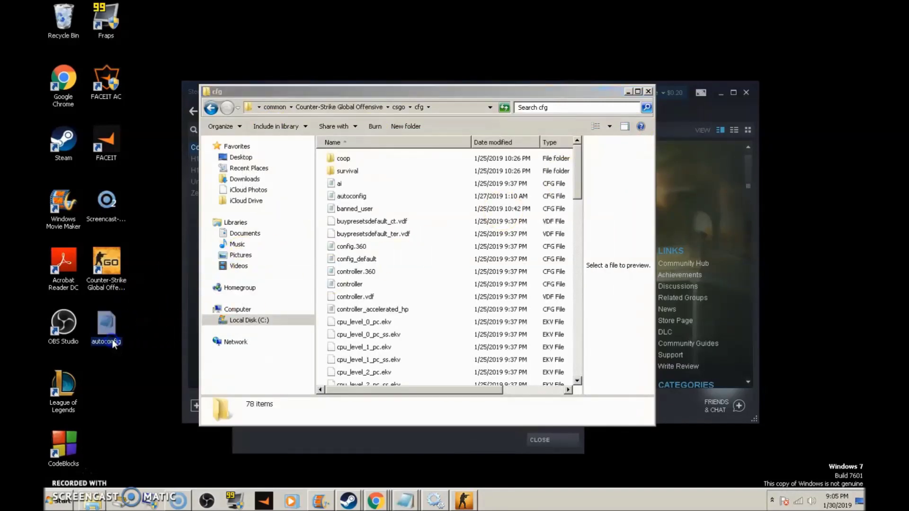
pyautogui.moveTo(95, 337); pyautogui.dragTo(348, 234)
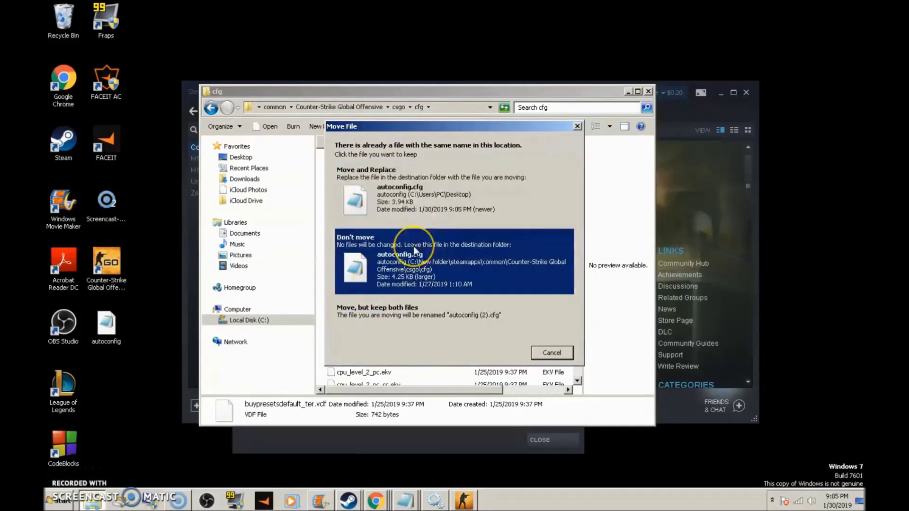
pyautogui.click(383, 269)
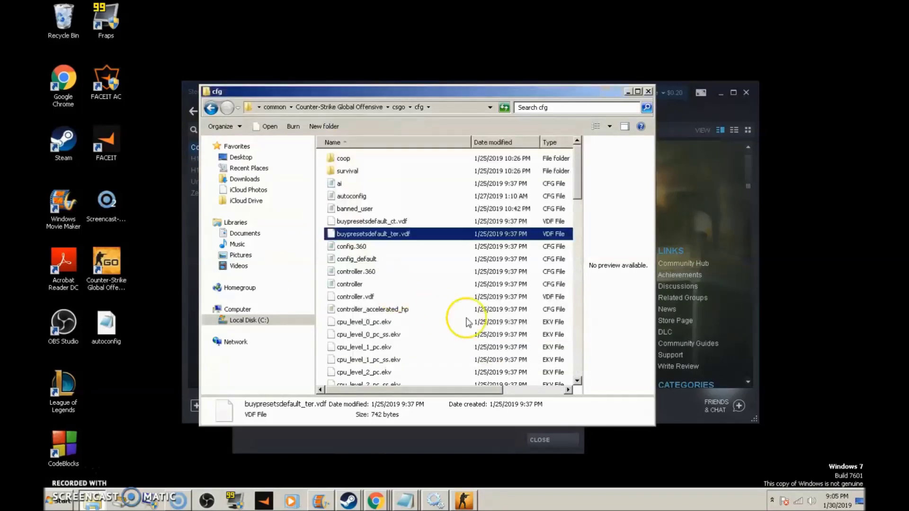
pyautogui.click(348, 196)
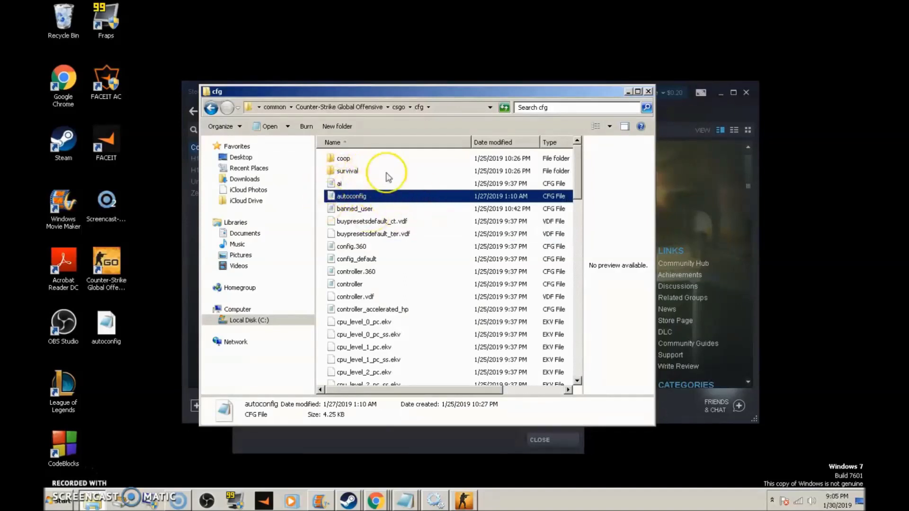
pyautogui.click(351, 143)
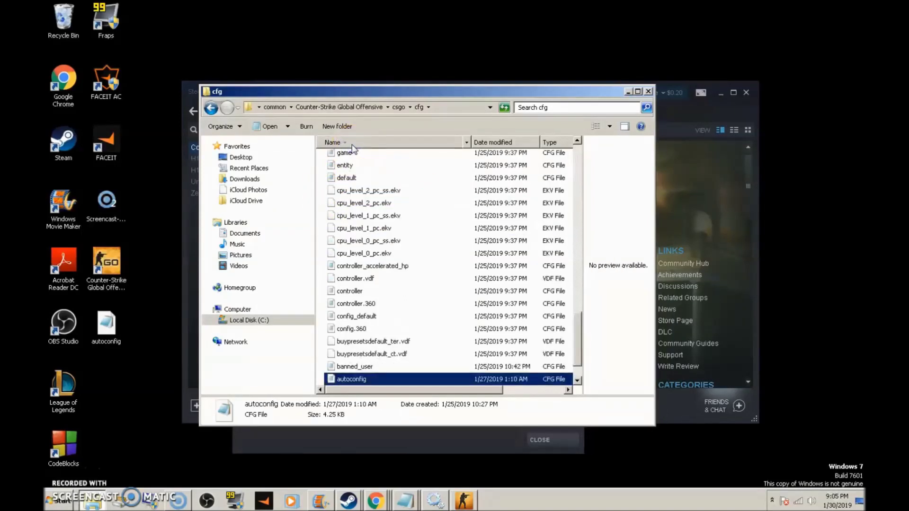
pyautogui.click(351, 143)
pyautogui.click(337, 159)
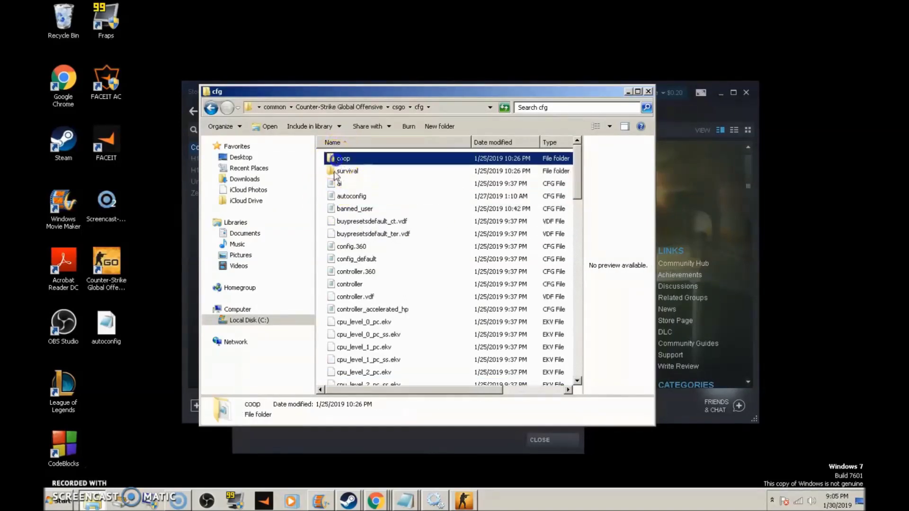
pyautogui.click(335, 173)
pyautogui.click(336, 183)
pyautogui.click(333, 196)
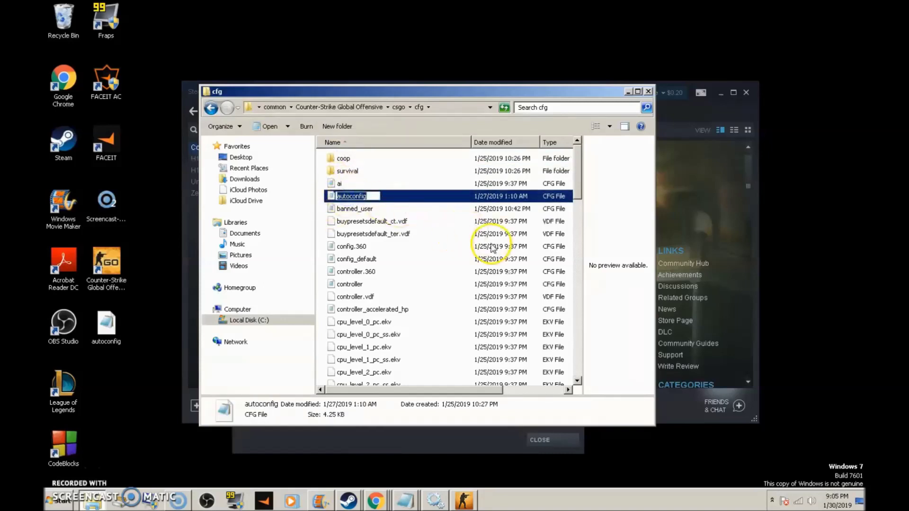
# Review the cfg folder's autoconfig.cfg in Notepad, then close it and the cfg window
pyautogui.doubleClick(410, 198)
pyautogui.scroll(-10, 426, 247)
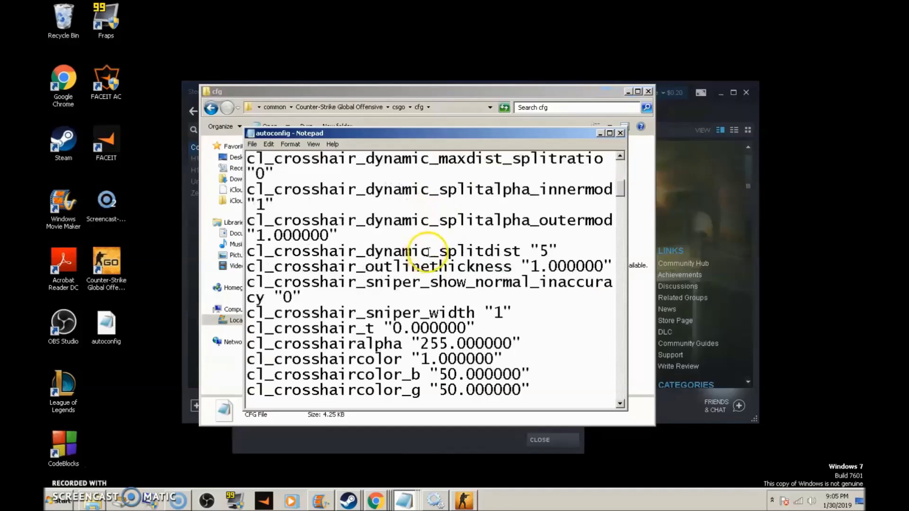
pyautogui.scroll(-5, 429, 253)
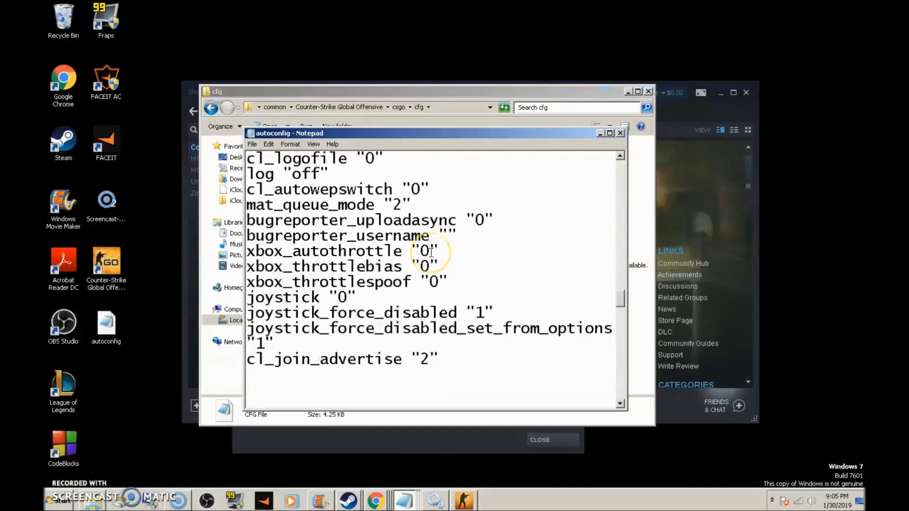
pyautogui.scroll(10, 432, 252)
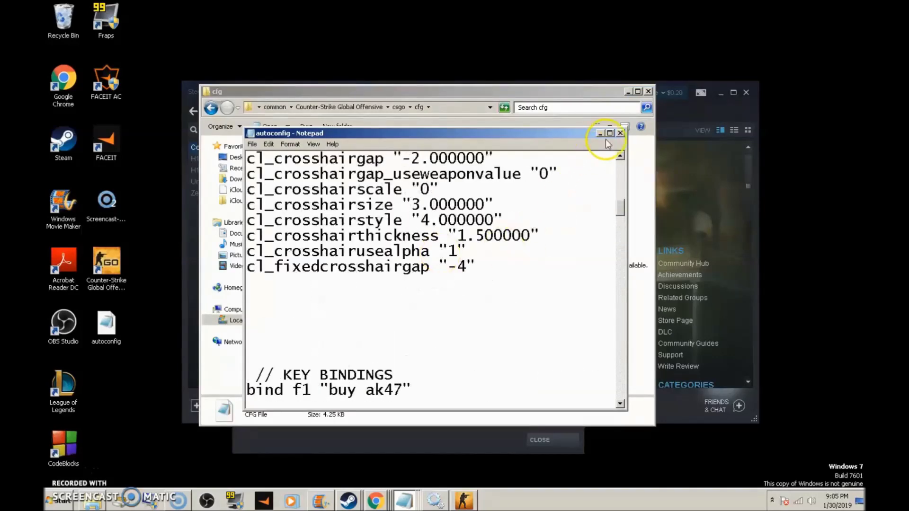
pyautogui.click(620, 133)
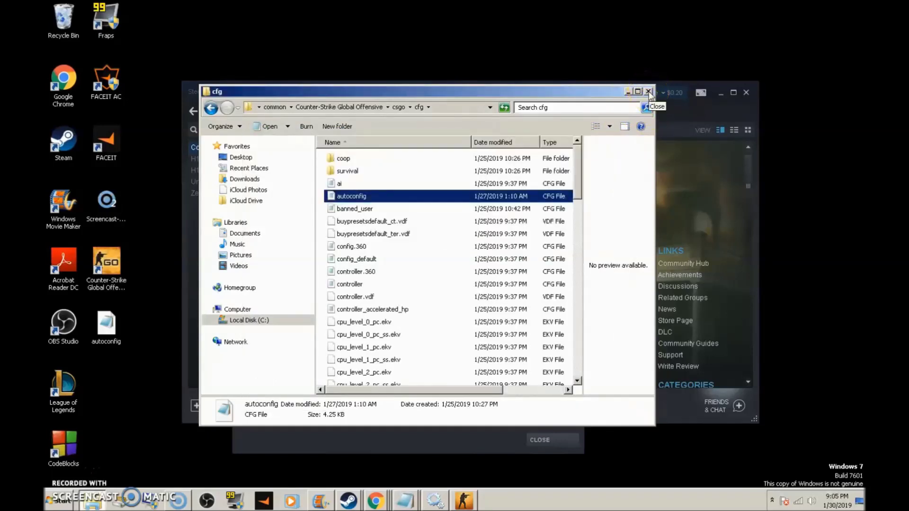
pyautogui.click(648, 91)
pyautogui.moveTo(336, 120); pyautogui.dragTo(386, 90)
# Replace CS:GO's launch options with the performance flags string ending -threads 4 +exec autoconfig.cfg
pyautogui.click(615, 416)
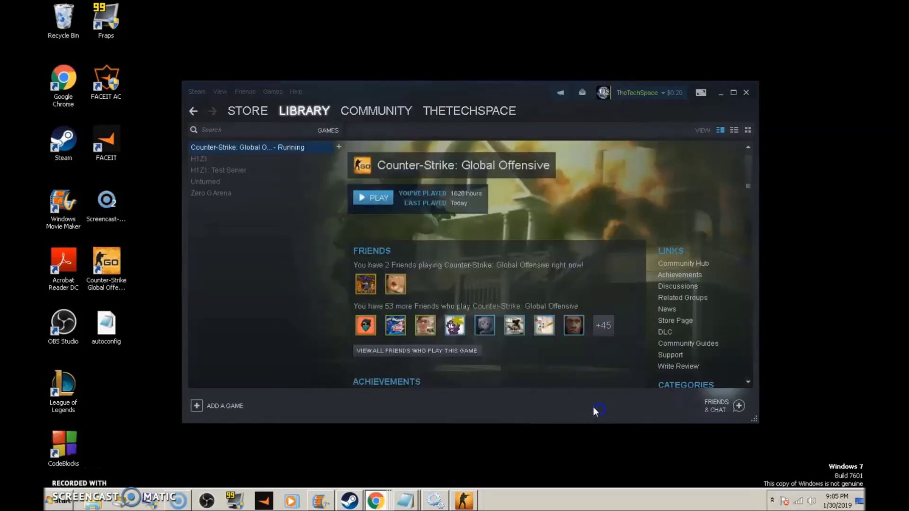
pyautogui.rightClick(216, 152)
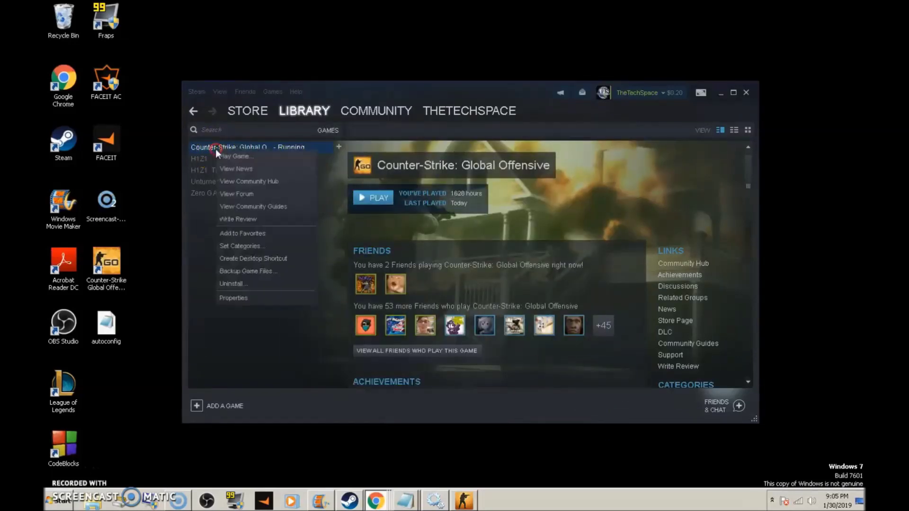
pyautogui.click(249, 296)
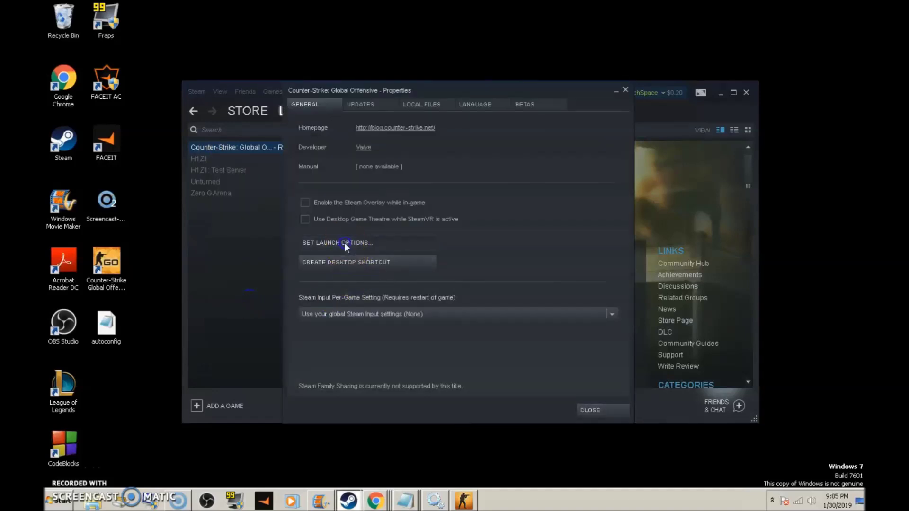
pyautogui.click(345, 243)
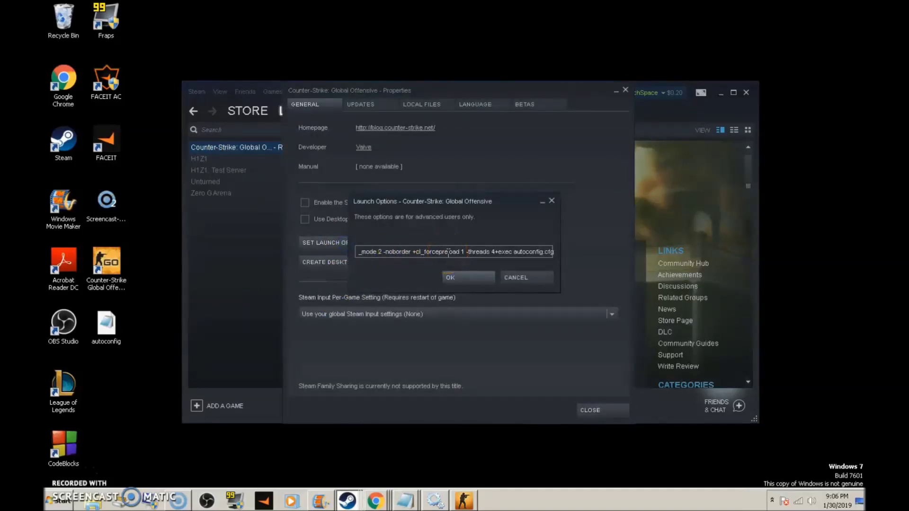
pyautogui.hotkey('ctrl', 'a')
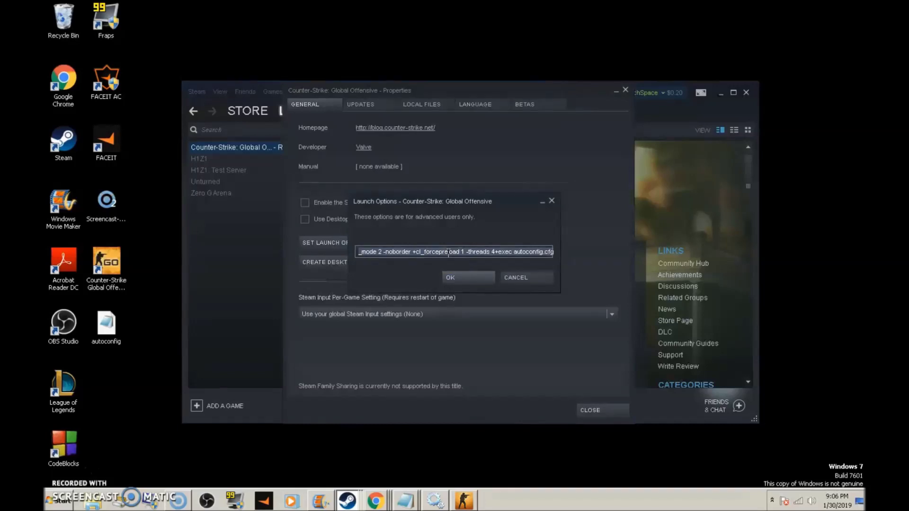
pyautogui.write('+exec autoconfig.cfg')
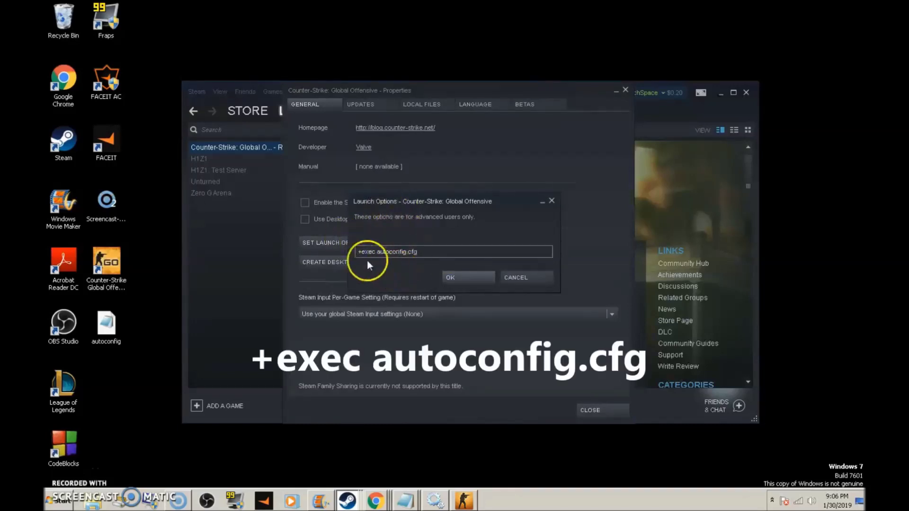
pyautogui.click(357, 252)
pyautogui.click(375, 256)
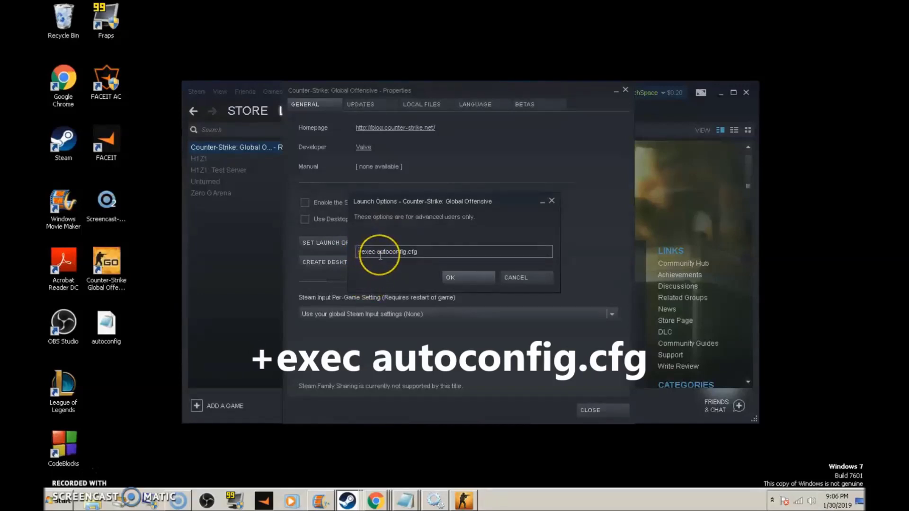
pyautogui.click(386, 255)
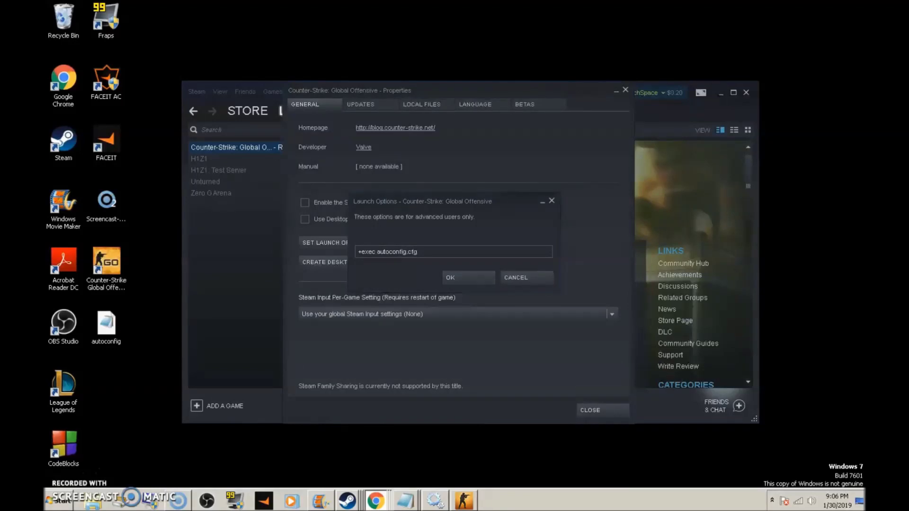
pyautogui.click(394, 250)
pyautogui.moveTo(451, 251); pyautogui.dragTo(361, 250)
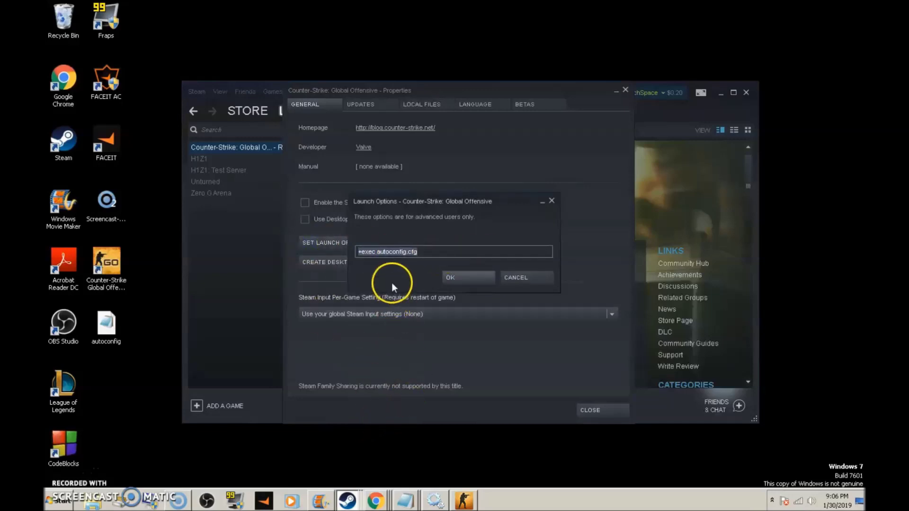
pyautogui.hotkey('ctrl', 'v')
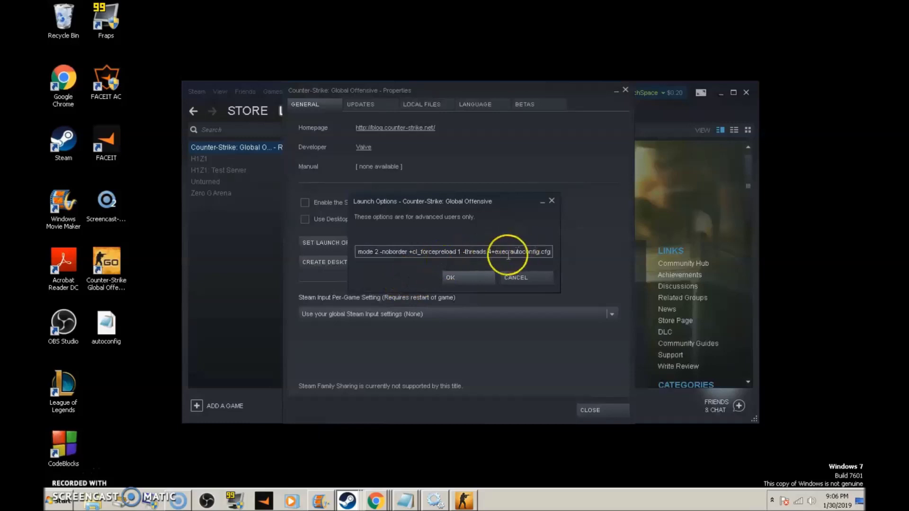
pyautogui.click(488, 251)
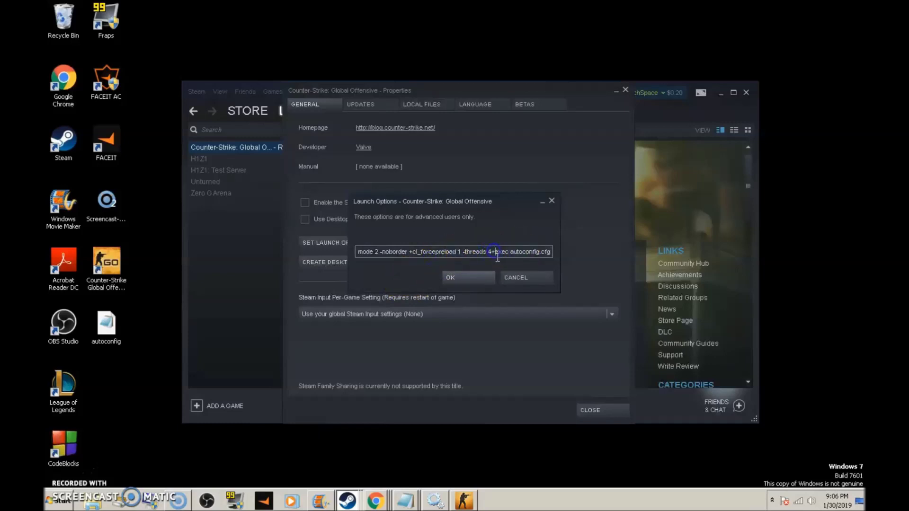
pyautogui.moveTo(550, 251); pyautogui.dragTo(360, 257)
pyautogui.click(360, 257)
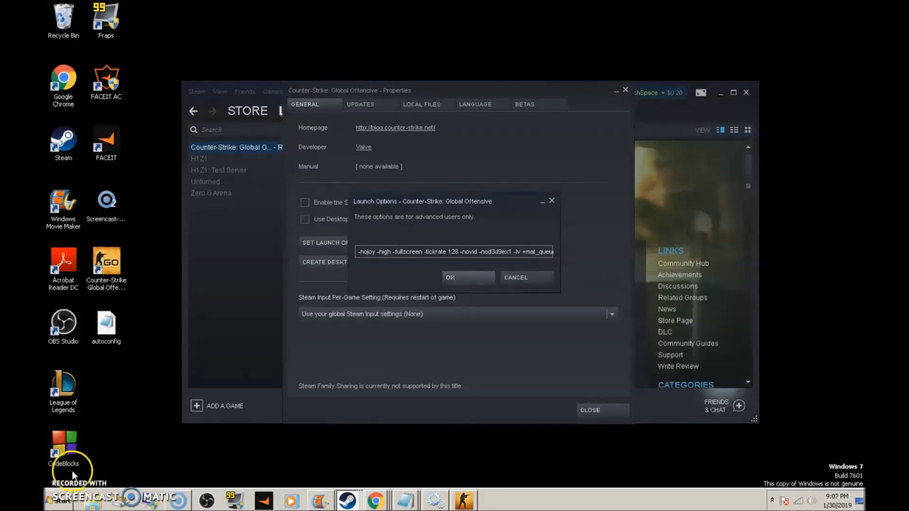
pyautogui.click(379, 254)
pyautogui.moveTo(473, 253); pyautogui.dragTo(309, 254)
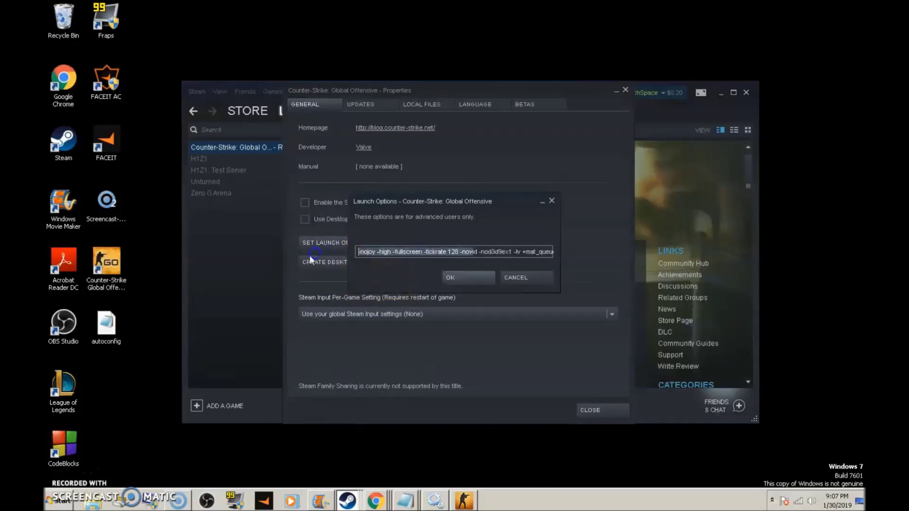
pyautogui.click(365, 252)
pyautogui.doubleClick(365, 252)
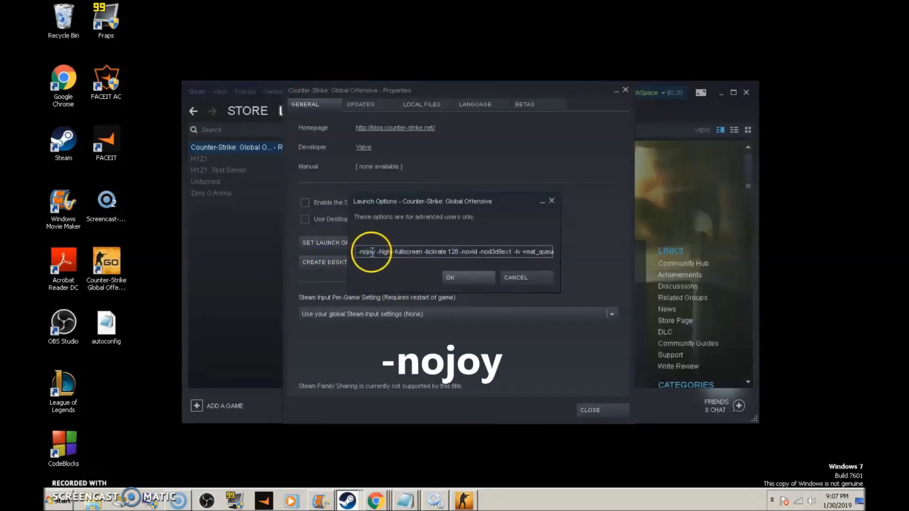
pyautogui.doubleClick(365, 252)
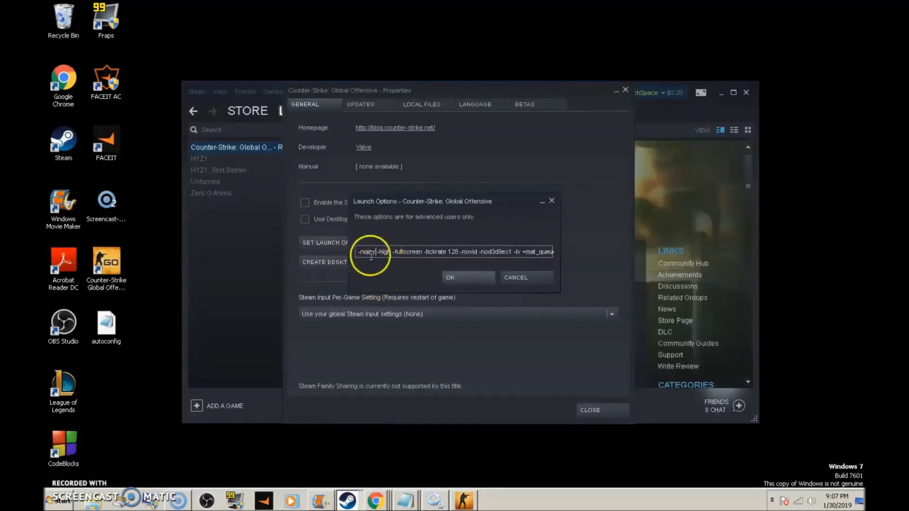
pyautogui.doubleClick(383, 251)
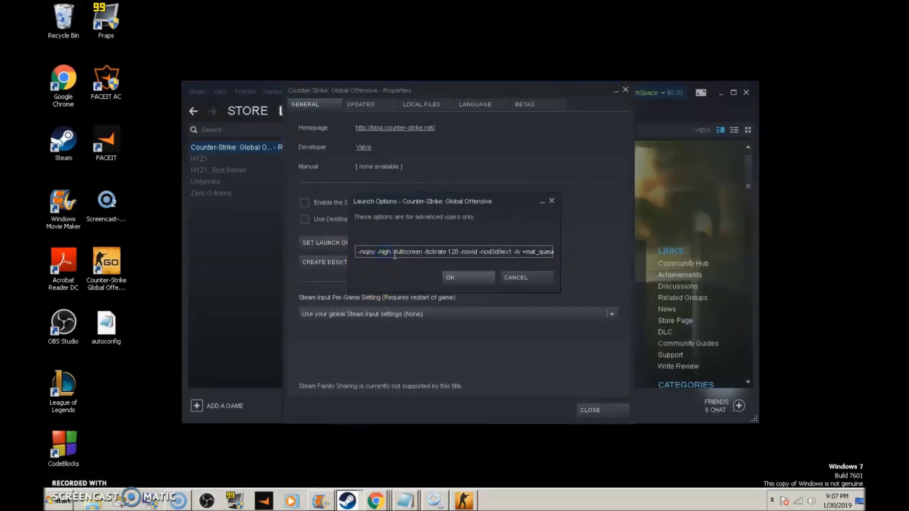
pyautogui.click(374, 251)
pyautogui.click(375, 251)
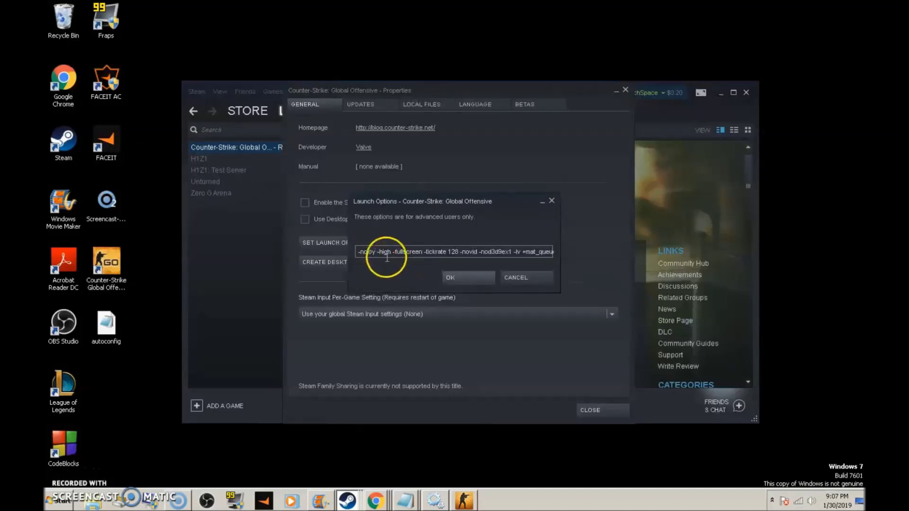
pyautogui.click(390, 252)
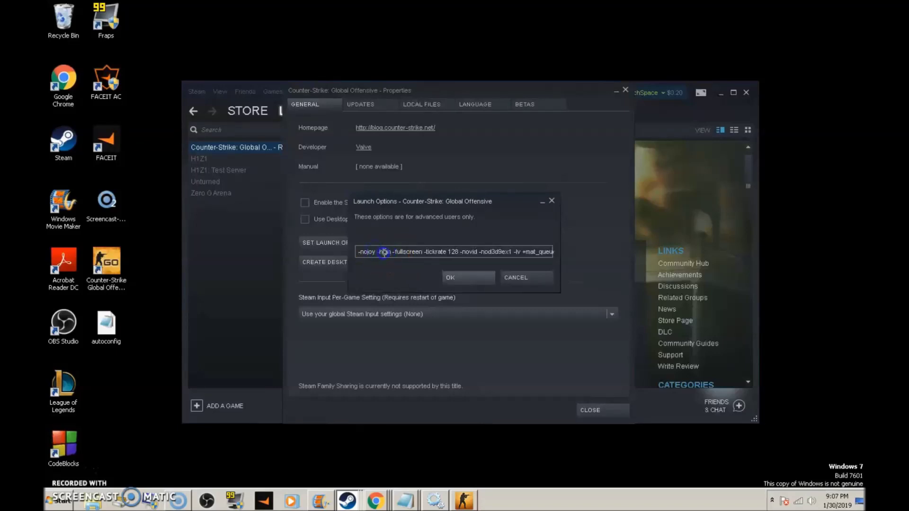
pyautogui.doubleClick(383, 252)
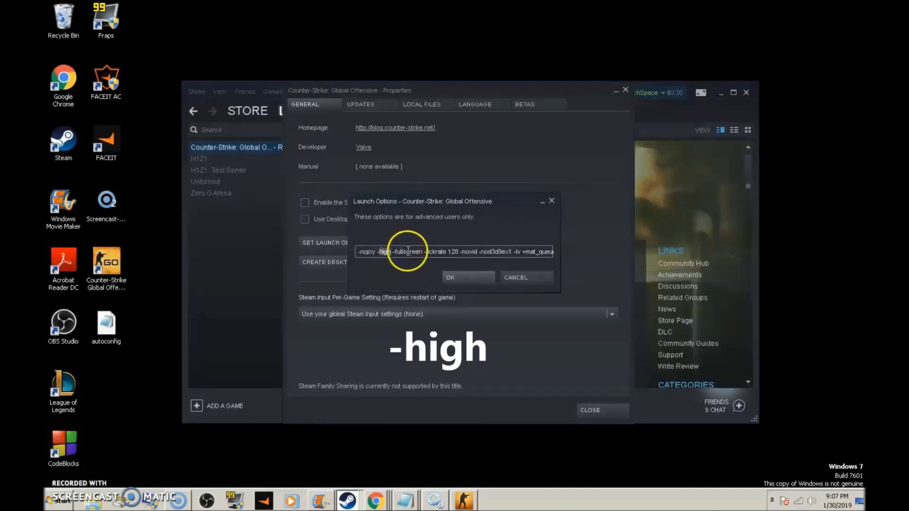
pyautogui.moveTo(392, 252); pyautogui.dragTo(423, 252)
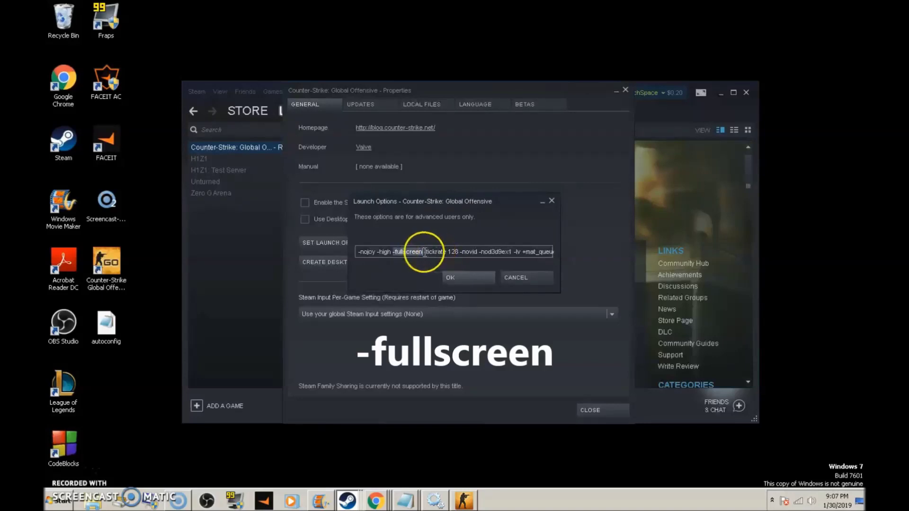
pyautogui.moveTo(424, 252); pyautogui.dragTo(445, 252)
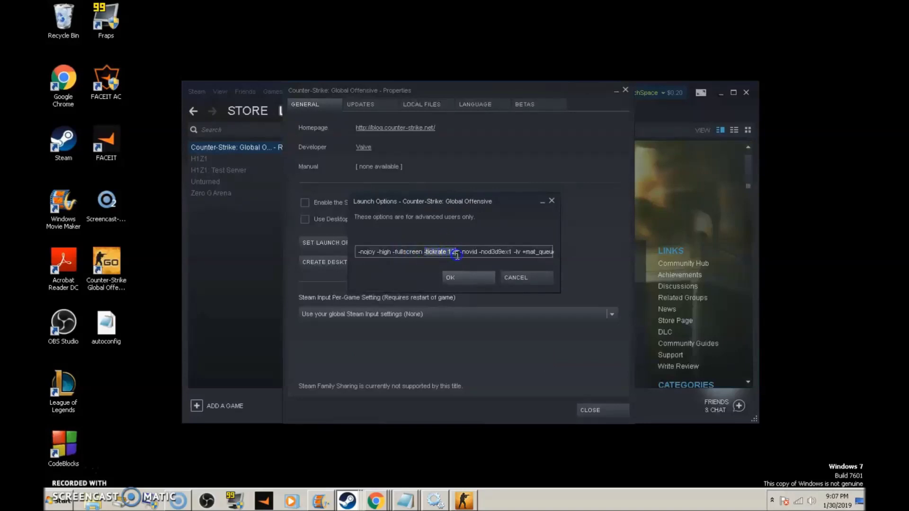
pyautogui.moveTo(455, 255); pyautogui.dragTo(457, 255)
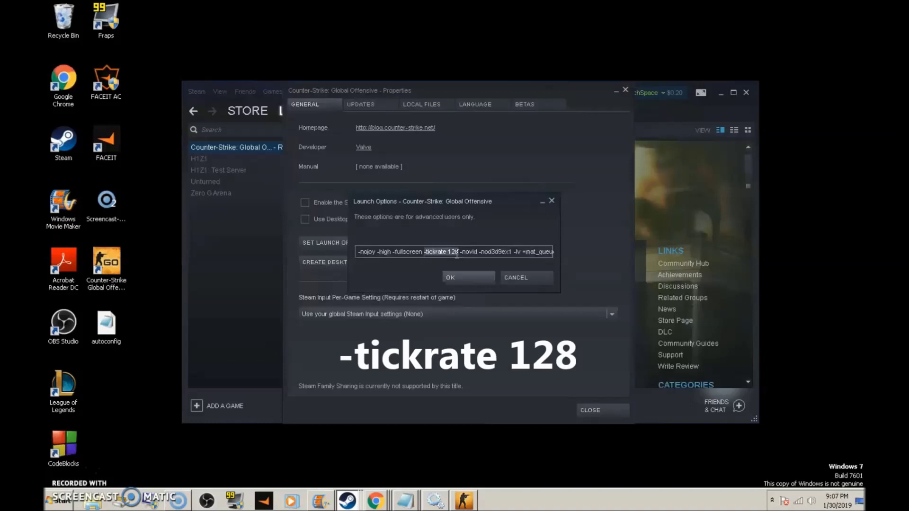
pyautogui.click(457, 252)
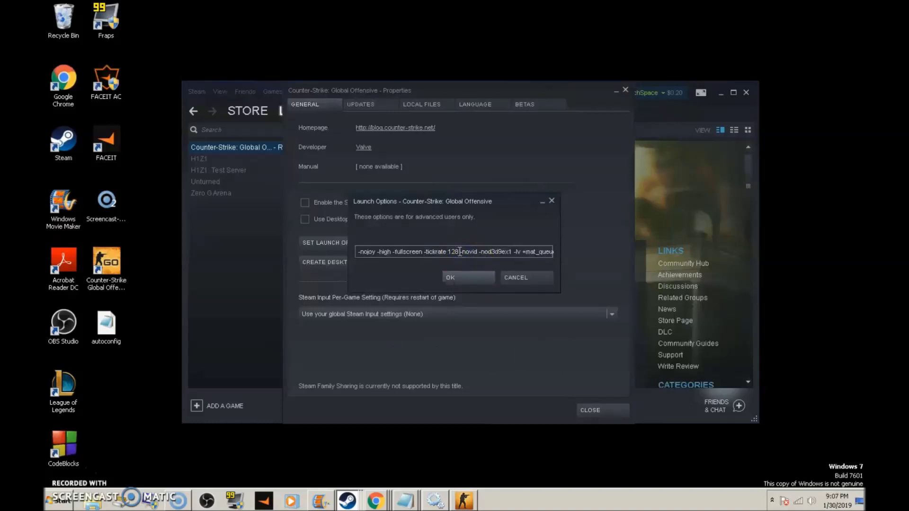
pyautogui.moveTo(471, 253); pyautogui.dragTo(479, 252)
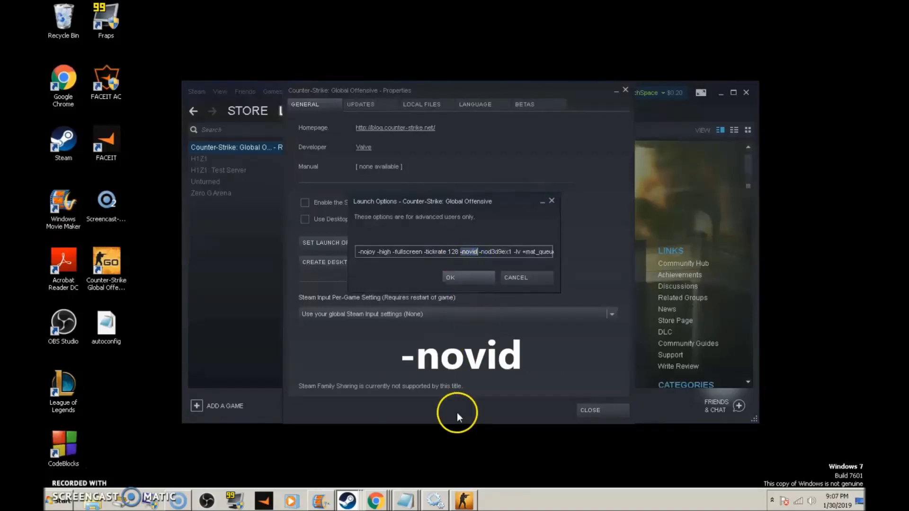
pyautogui.click(480, 251)
pyautogui.moveTo(479, 252); pyautogui.dragTo(507, 254)
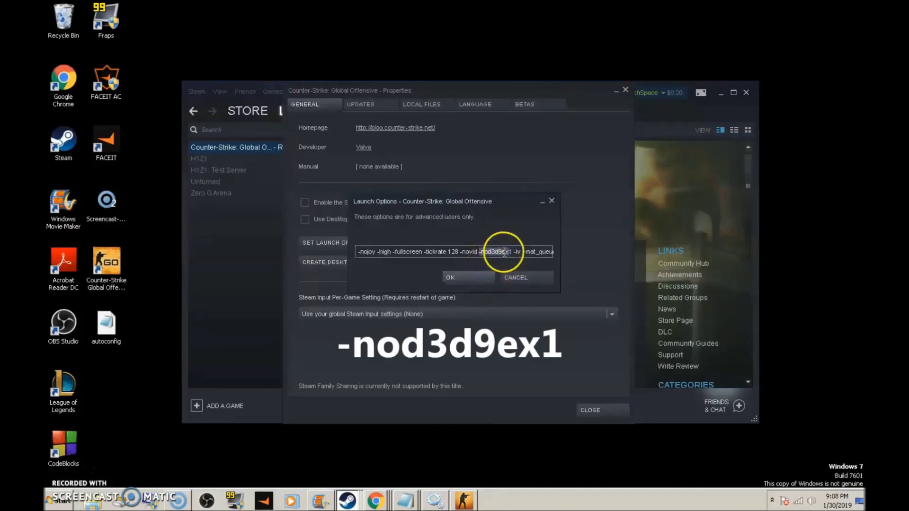
pyautogui.moveTo(505, 254); pyautogui.dragTo(525, 252)
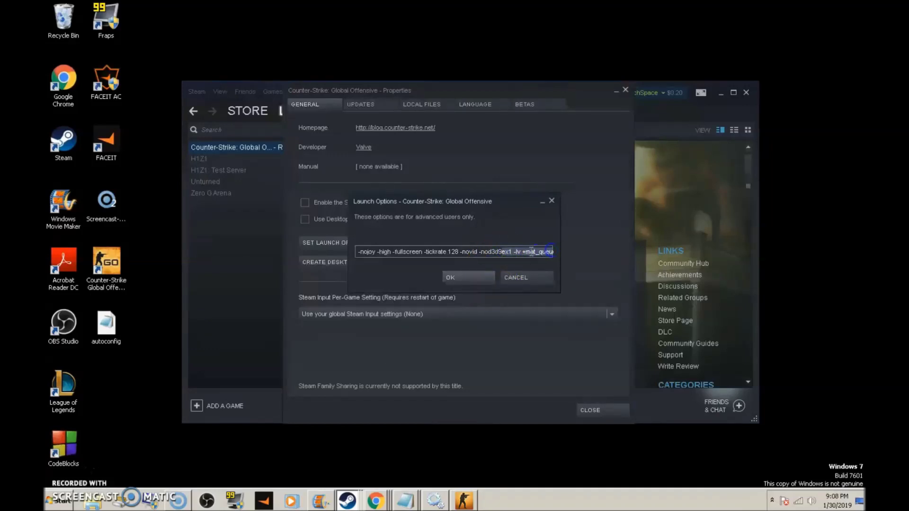
pyautogui.click(514, 252)
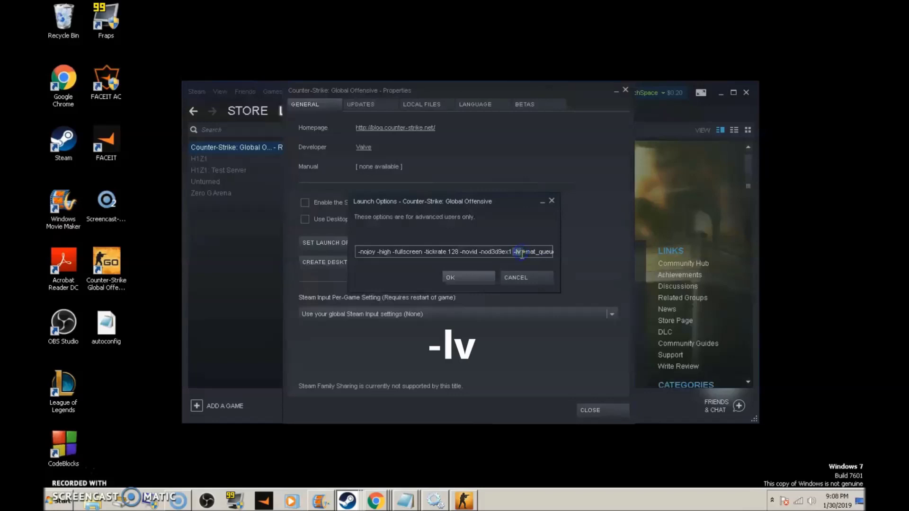
pyautogui.doubleClick(517, 251)
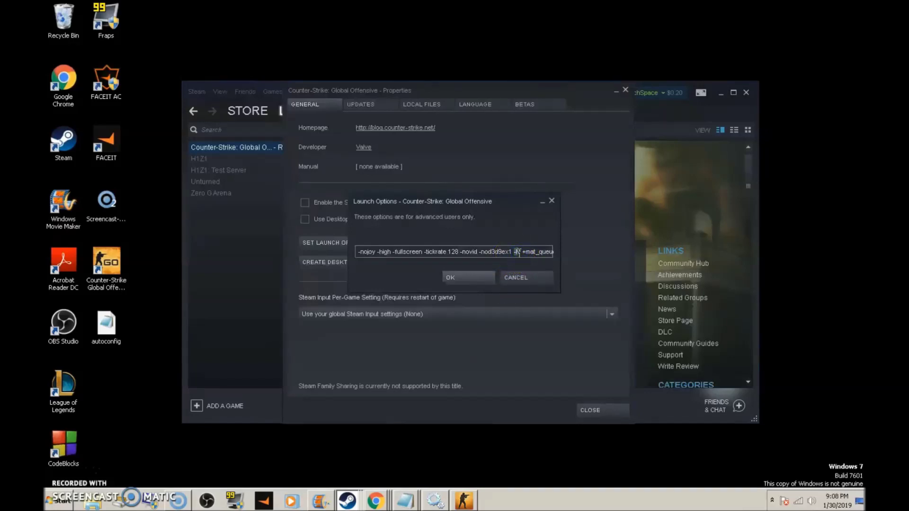
pyautogui.click(519, 252)
pyautogui.press('End')
pyautogui.click(415, 249)
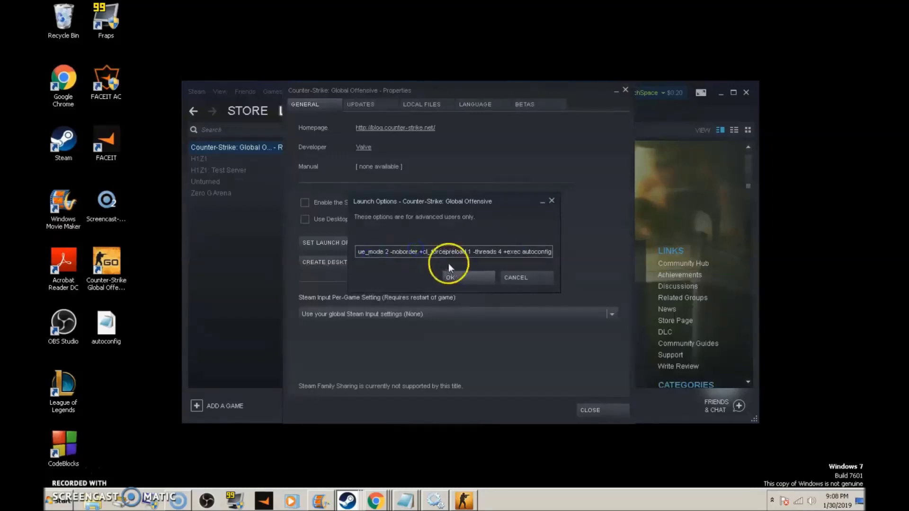
# Append .cfg after +exec autoconfig in the CS:GO launch options
pyautogui.click(415, 247)
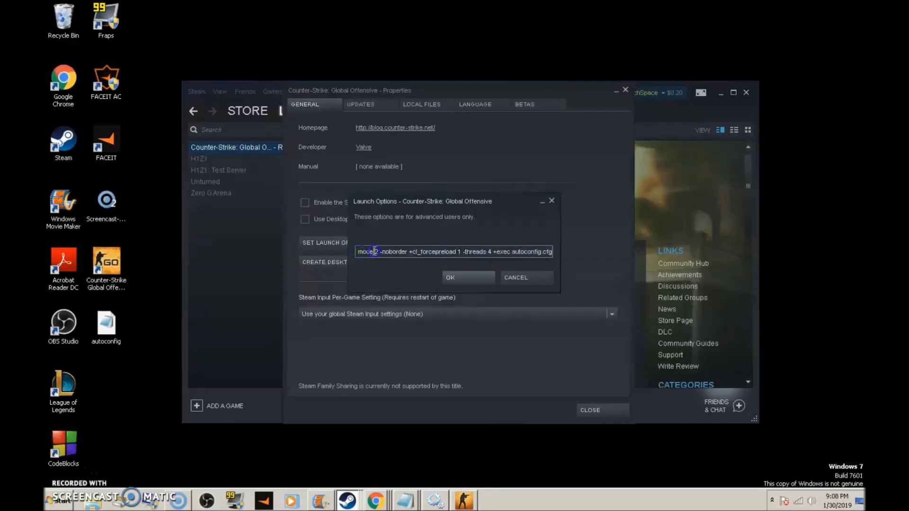
pyautogui.write('.cfg')
pyautogui.press('Left')
pyautogui.press('Left')
pyautogui.press('Left')
pyautogui.press('Left')
pyautogui.press('Left')
pyautogui.press('Left')
pyautogui.press('Left')
pyautogui.press('Left')
pyautogui.press('Left')
pyautogui.press('Left')
pyautogui.press('Left')
pyautogui.press('Left')
pyautogui.press('Left')
pyautogui.press('Left')
pyautogui.press('Left')
pyautogui.press('Left')
pyautogui.press('Left')
pyautogui.press('Left')
pyautogui.press('Left')
pyautogui.press('Left')
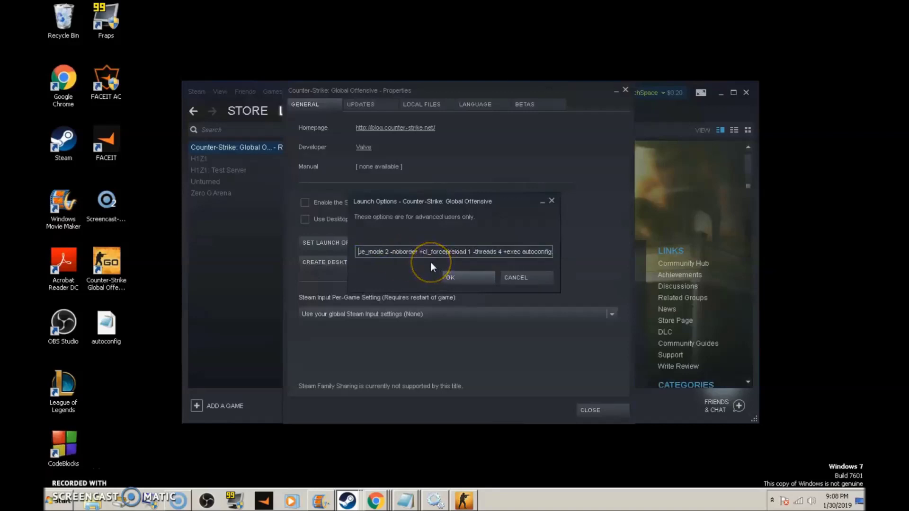
pyautogui.press('Left')
pyautogui.press('Left')
pyautogui.press('Left')
pyautogui.press('Left')
pyautogui.press('Left')
pyautogui.press('Left')
pyautogui.press('Left')
pyautogui.press('Left')
pyautogui.press('Left')
pyautogui.click(419, 253)
pyautogui.click(381, 254)
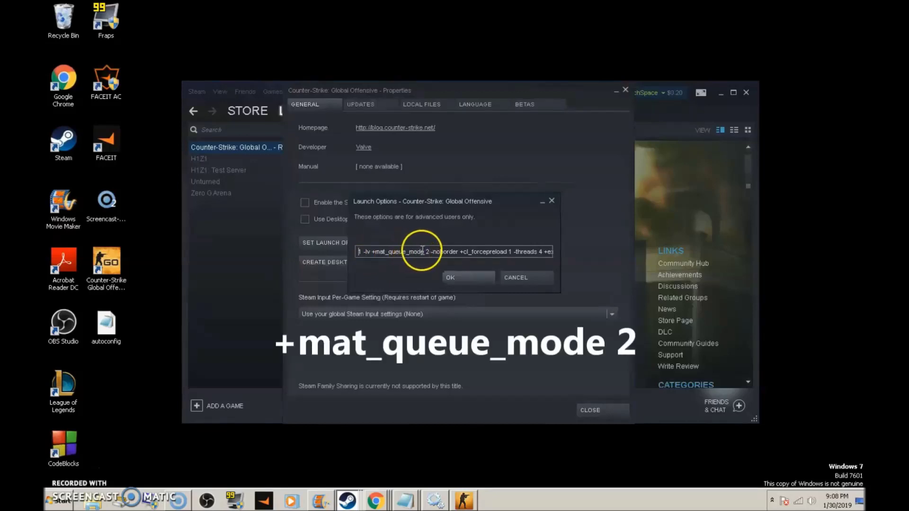
# Highlight the +mat_queue_mode 2 and -noborder flags in the launch options
pyautogui.moveTo(427, 250); pyautogui.dragTo(394, 251)
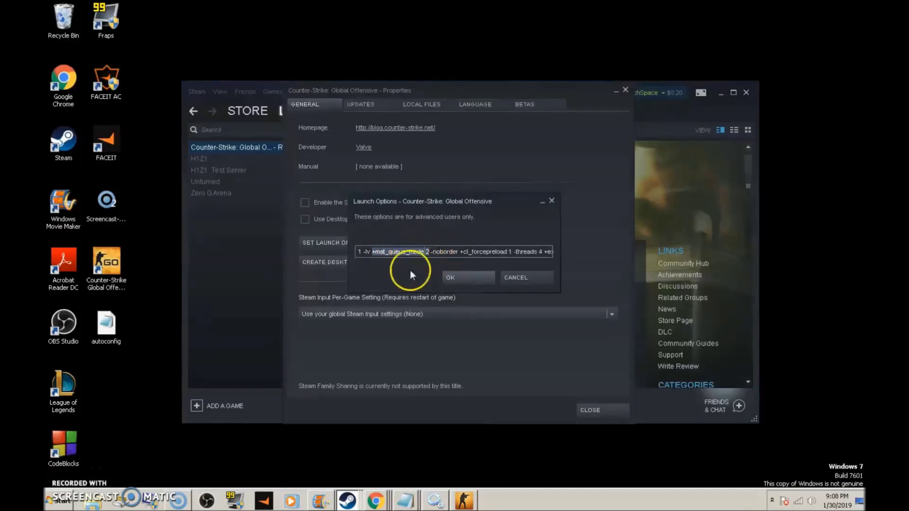
pyautogui.keyDown('shift'); pyautogui.click(429, 252); pyautogui.keyUp('shift')
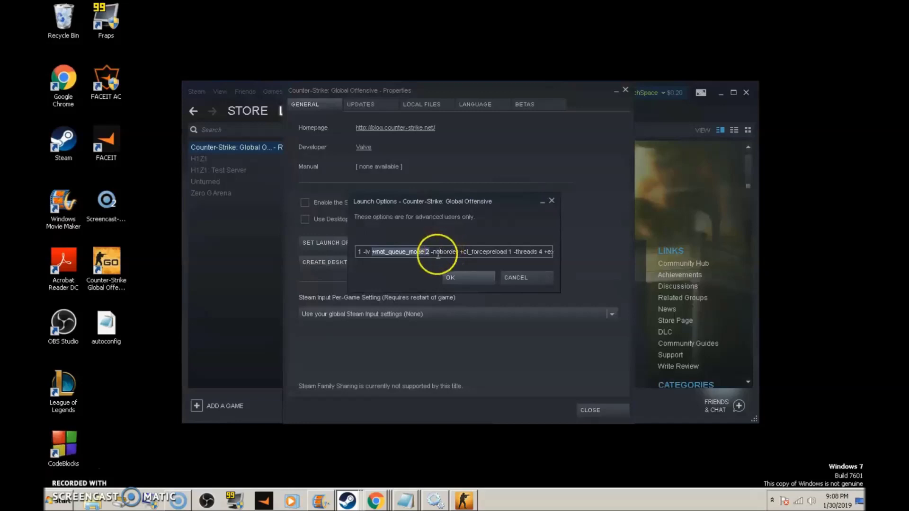
pyautogui.click(440, 253)
pyautogui.doubleClick(440, 252)
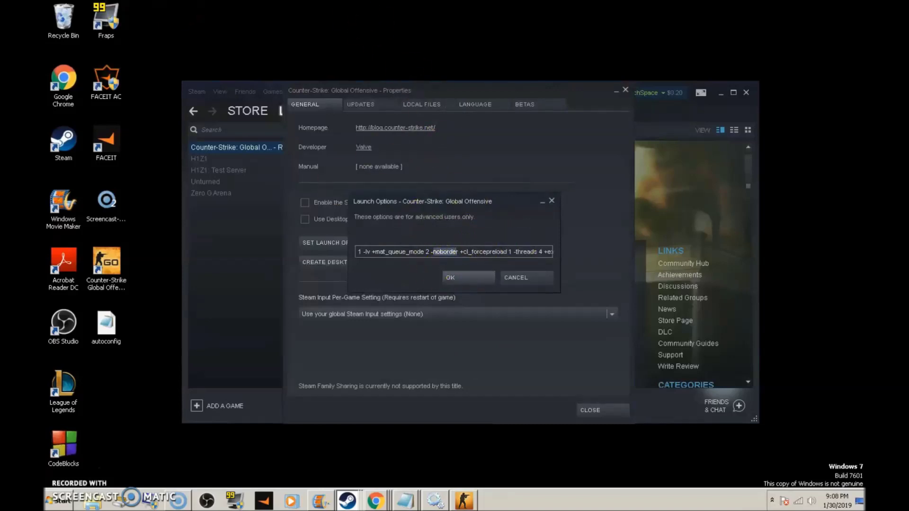
pyautogui.moveTo(438, 252)
pyautogui.mouseDown()
pyautogui.moveTo(466, 280)
pyautogui.moveTo(423, 255)
pyautogui.mouseUp()
pyautogui.click(455, 252)
pyautogui.click(411, 252)
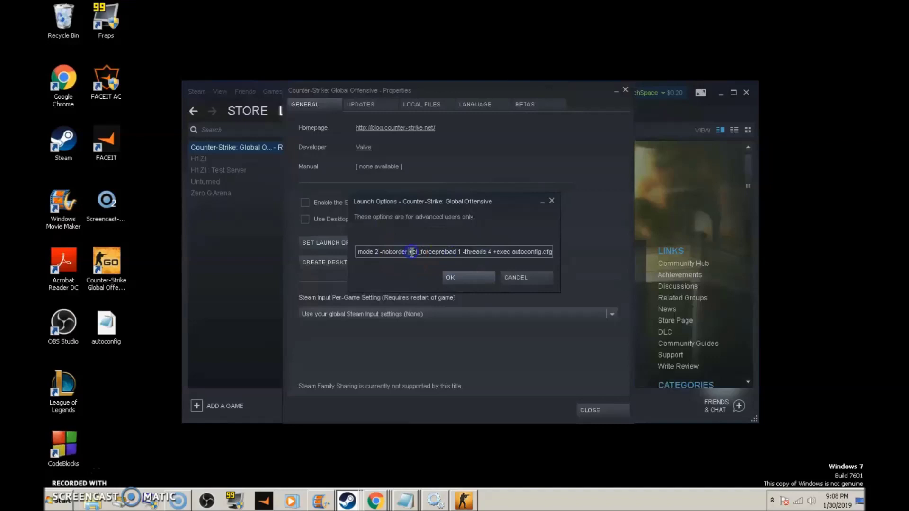
pyautogui.click(470, 252)
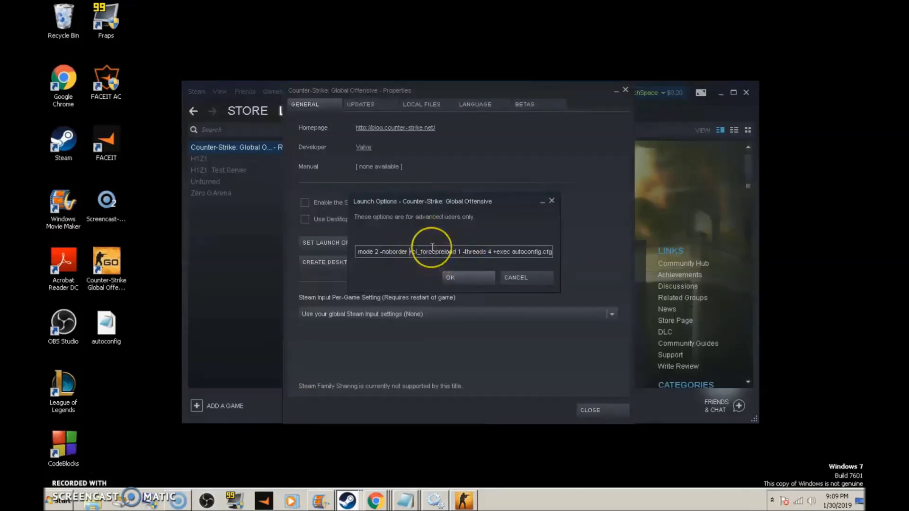
pyautogui.click(416, 252)
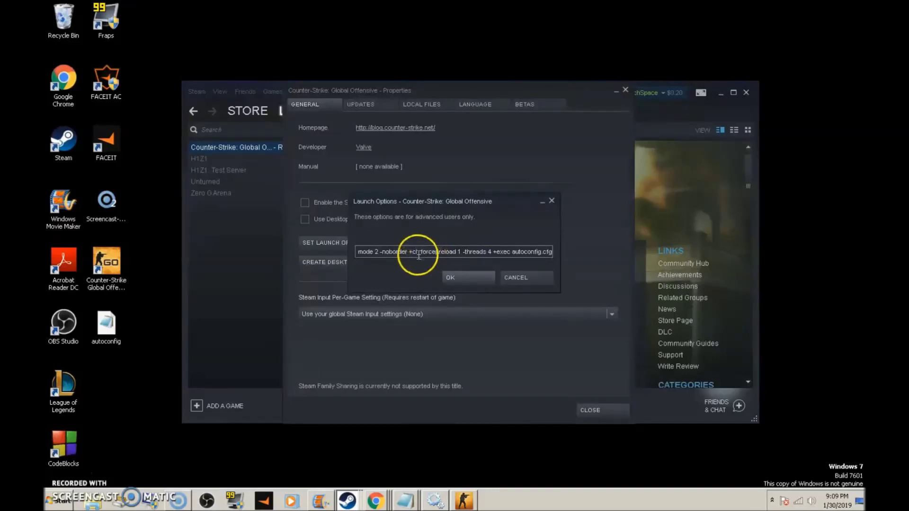
pyautogui.click(481, 253)
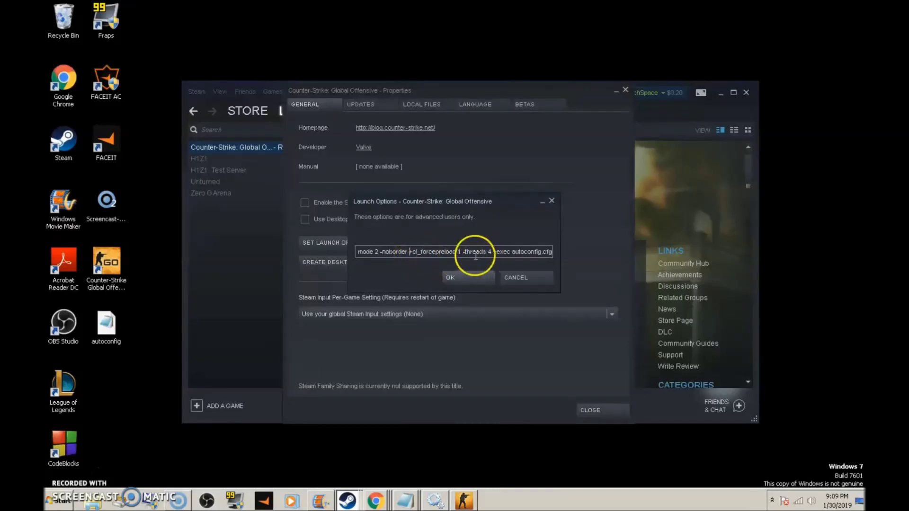
pyautogui.moveTo(491, 253); pyautogui.dragTo(464, 251)
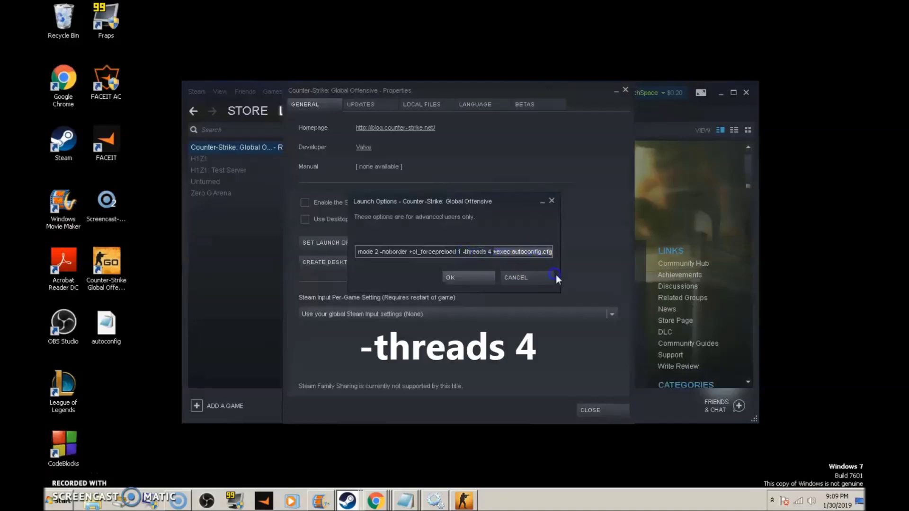
pyautogui.moveTo(553, 253); pyautogui.dragTo(494, 255)
pyautogui.click(469, 254)
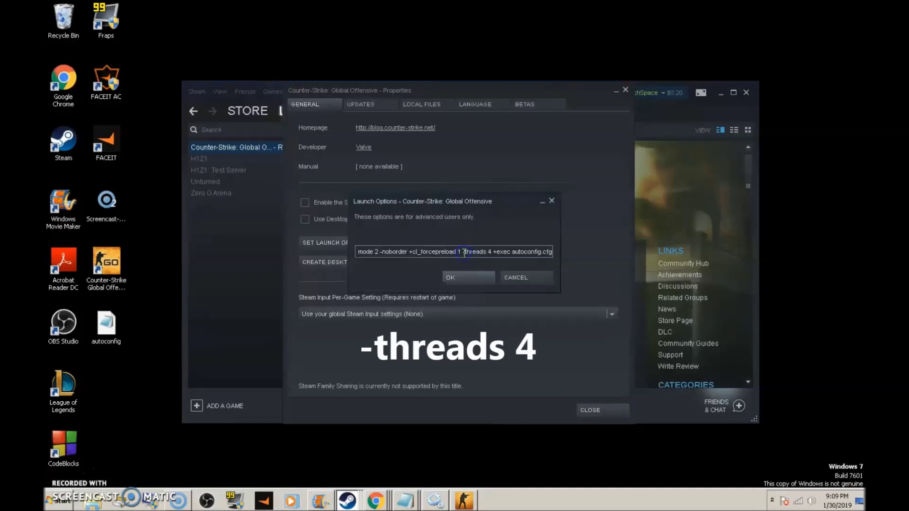
pyautogui.moveTo(465, 252)
pyautogui.mouseDown()
pyautogui.moveTo(481, 253)
pyautogui.moveTo(462, 252)
pyautogui.mouseUp()
pyautogui.click(465, 252)
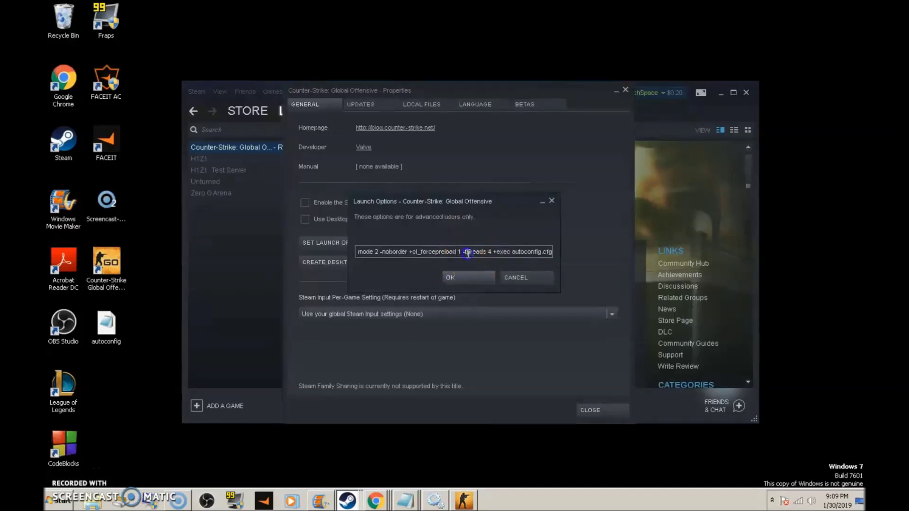
pyautogui.click(493, 250)
pyautogui.moveTo(493, 250); pyautogui.dragTo(465, 251)
pyautogui.click(490, 262)
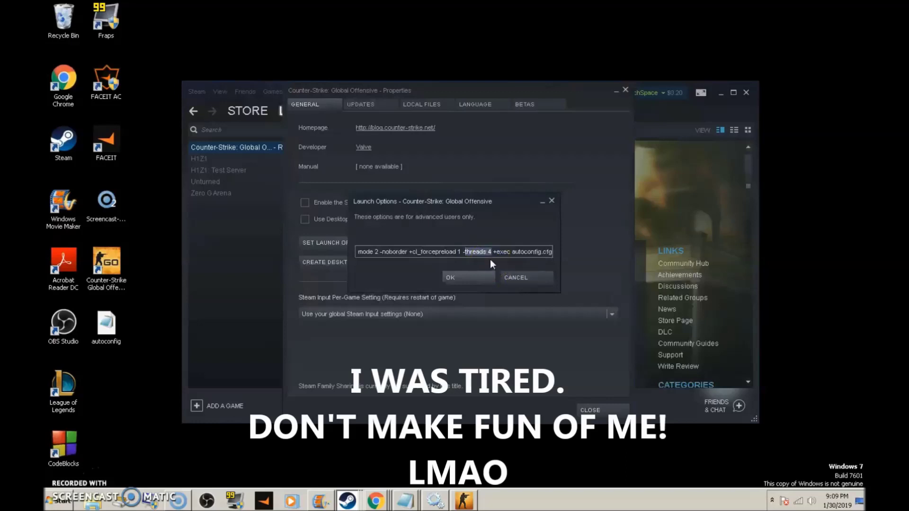
pyautogui.click(492, 256)
pyautogui.moveTo(490, 252); pyautogui.dragTo(464, 253)
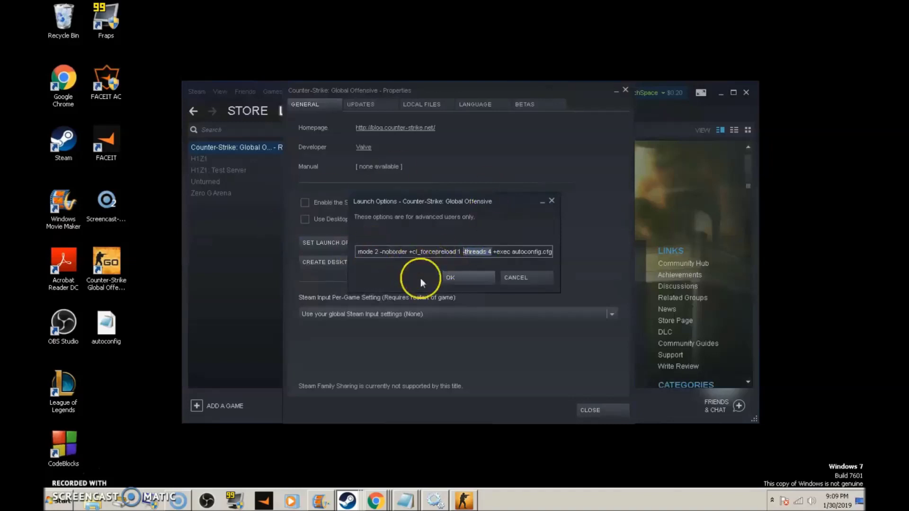
# Launch System Configuration by searching 'config' and switch to its Boot tab
pyautogui.click(71, 501)
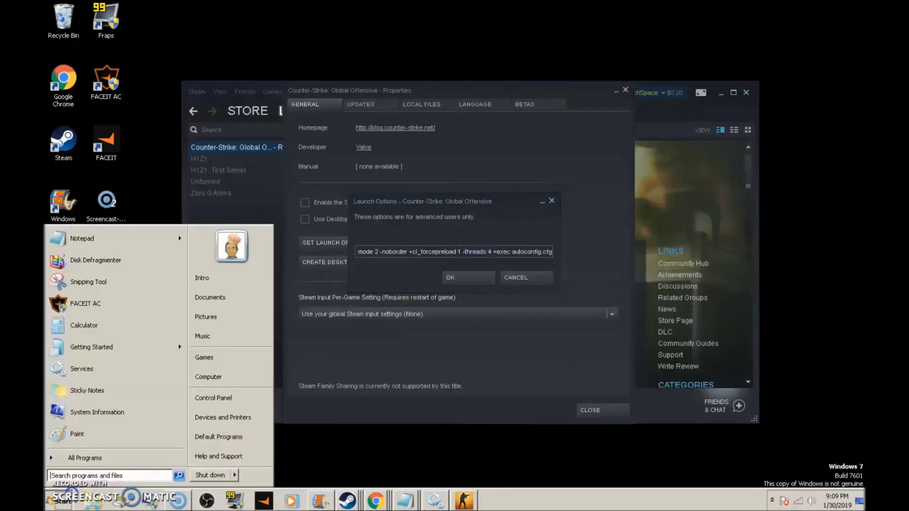
pyautogui.write('config')
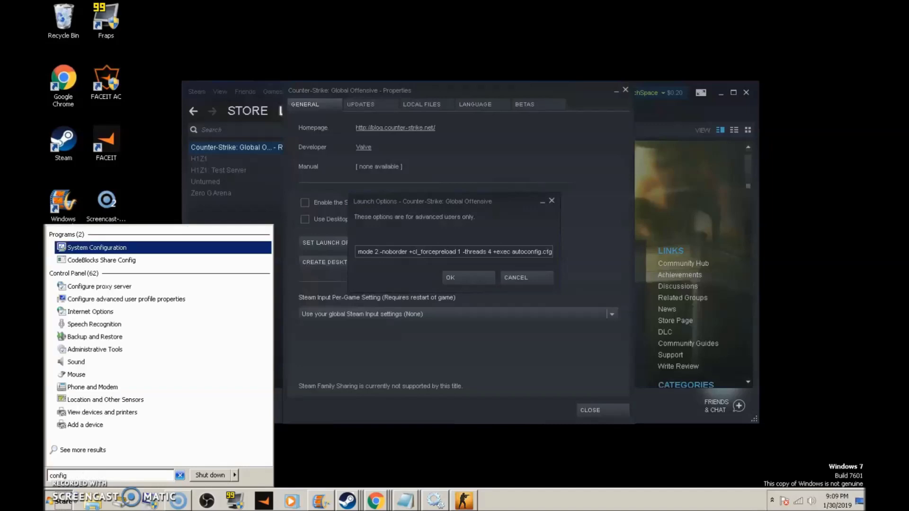
pyautogui.press('Return')
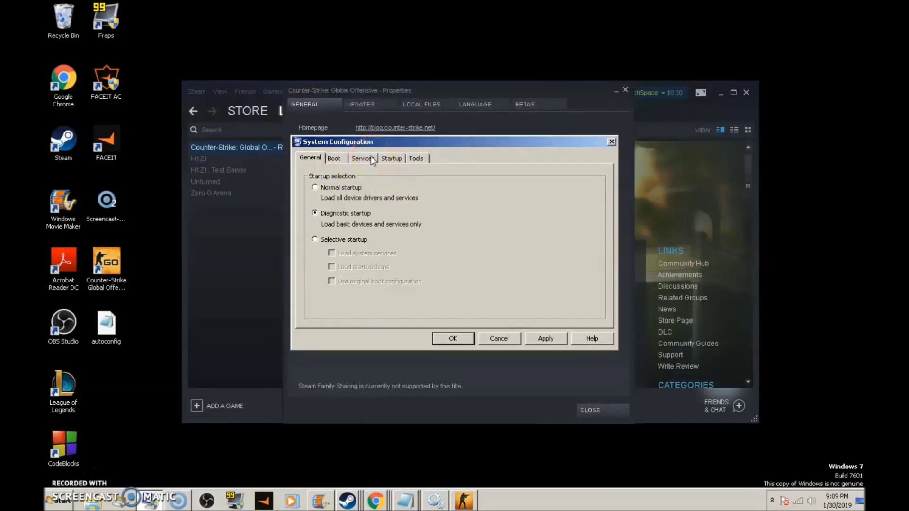
pyautogui.moveTo(370, 142); pyautogui.dragTo(380, 189)
pyautogui.click(375, 205)
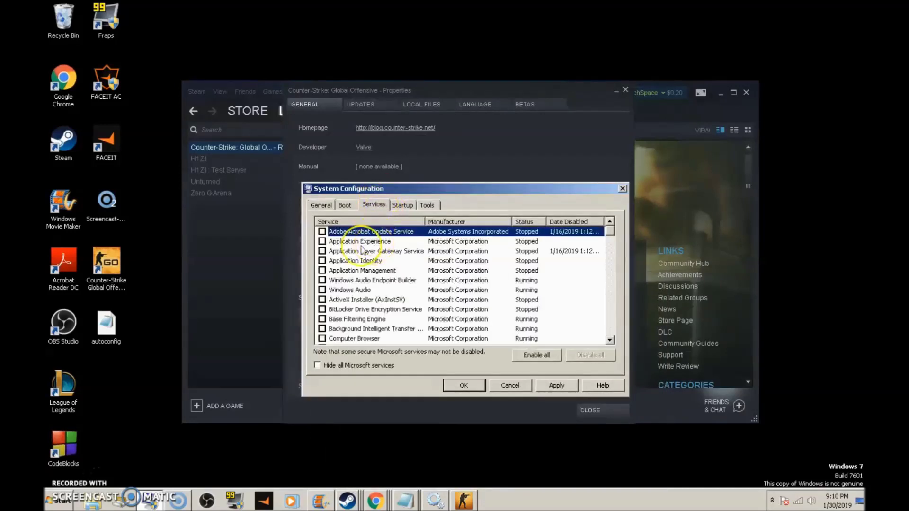
pyautogui.click(345, 205)
pyautogui.click(322, 205)
pyautogui.click(350, 206)
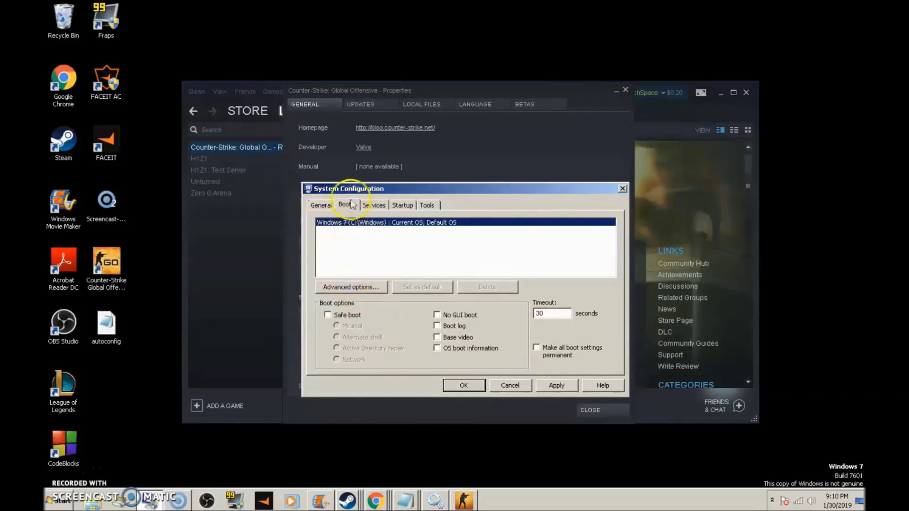
# In Advanced boot options, enable Number of processors, choose 4, and confirm
pyautogui.click(339, 287)
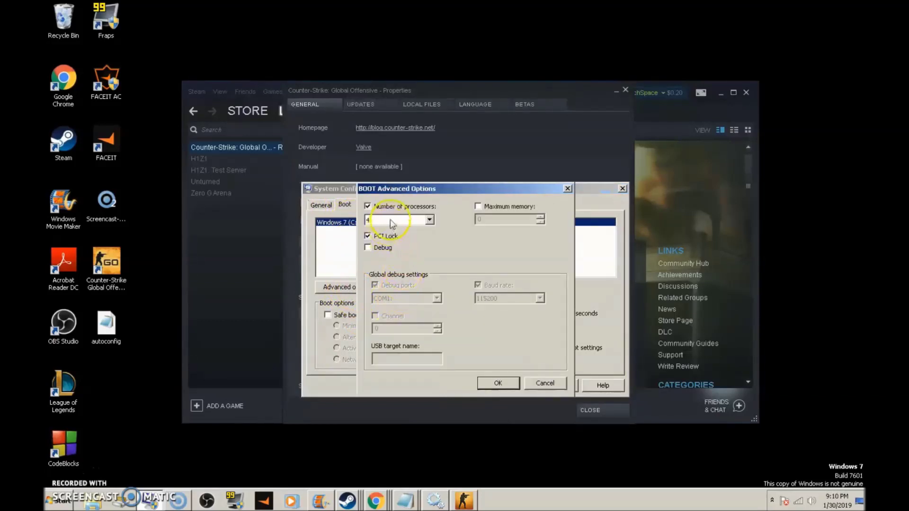
pyautogui.click(377, 208)
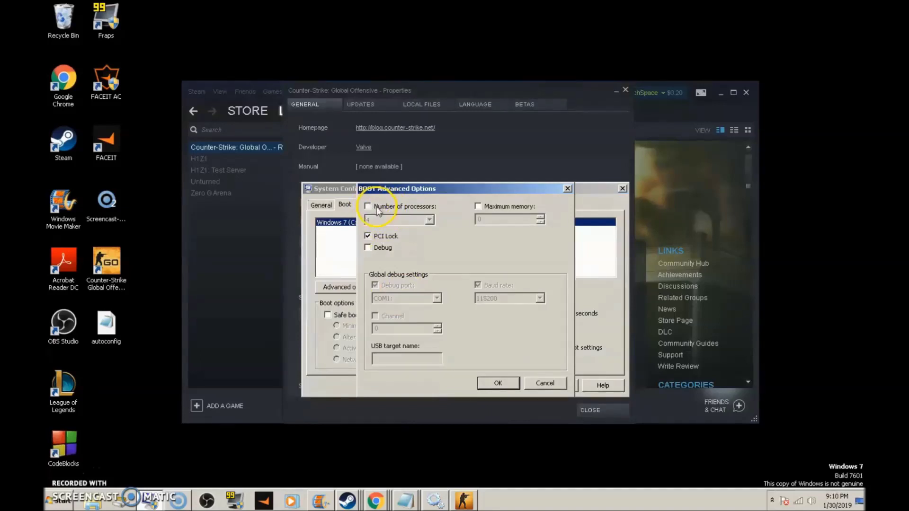
pyautogui.click(378, 208)
pyautogui.click(429, 220)
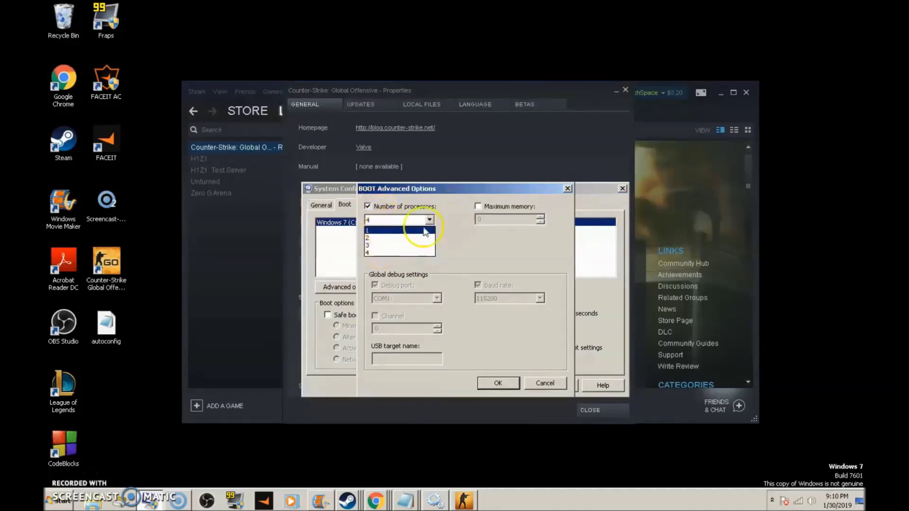
pyautogui.click(396, 254)
pyautogui.click(368, 236)
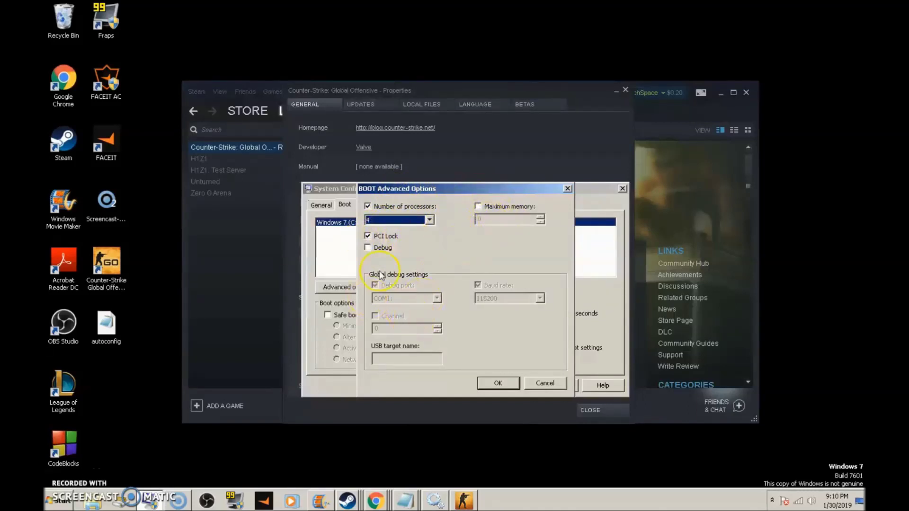
pyautogui.click(498, 383)
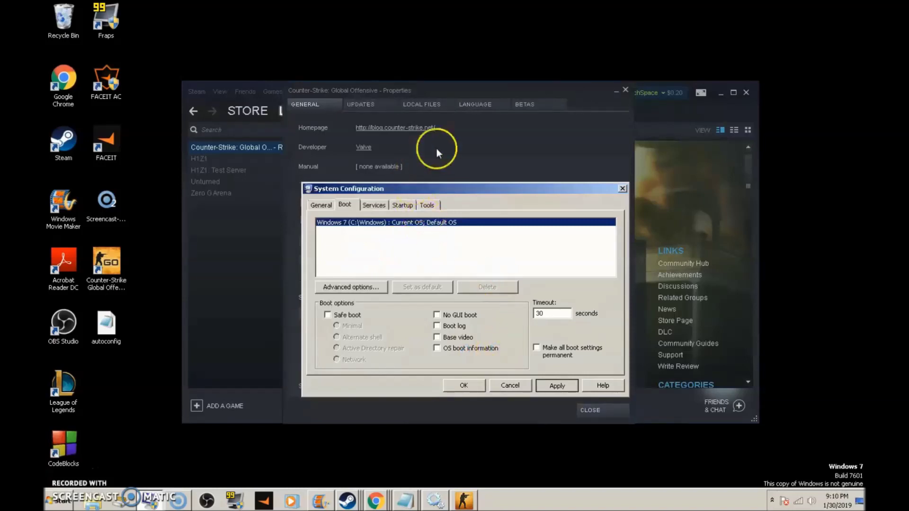
pyautogui.click(501, 117)
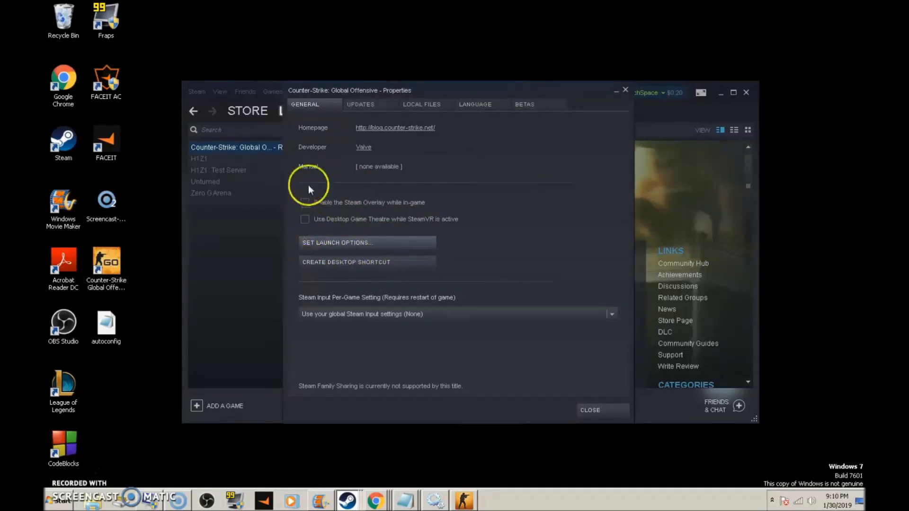
# Reopen CS:GO's launch options, confirm them unchanged, and close the properties
pyautogui.rightClick(231, 149)
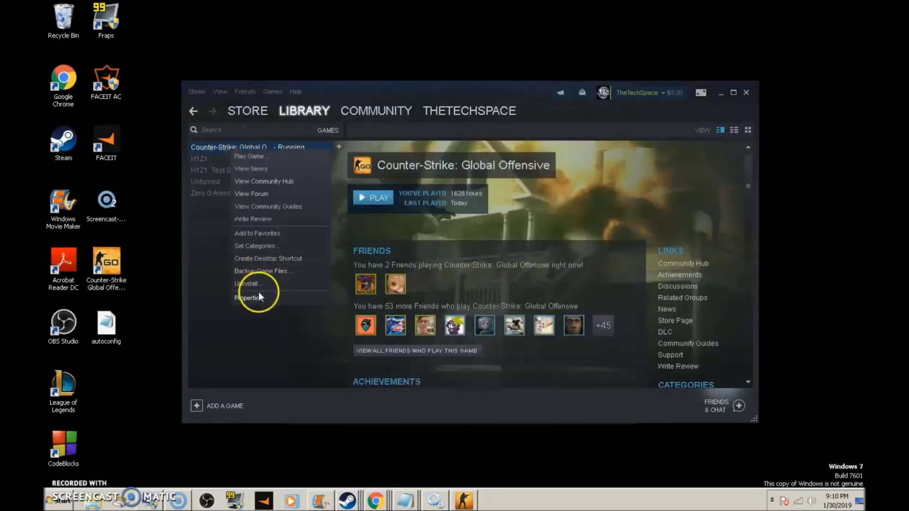
pyautogui.rightClick(348, 499)
pyautogui.click(346, 461)
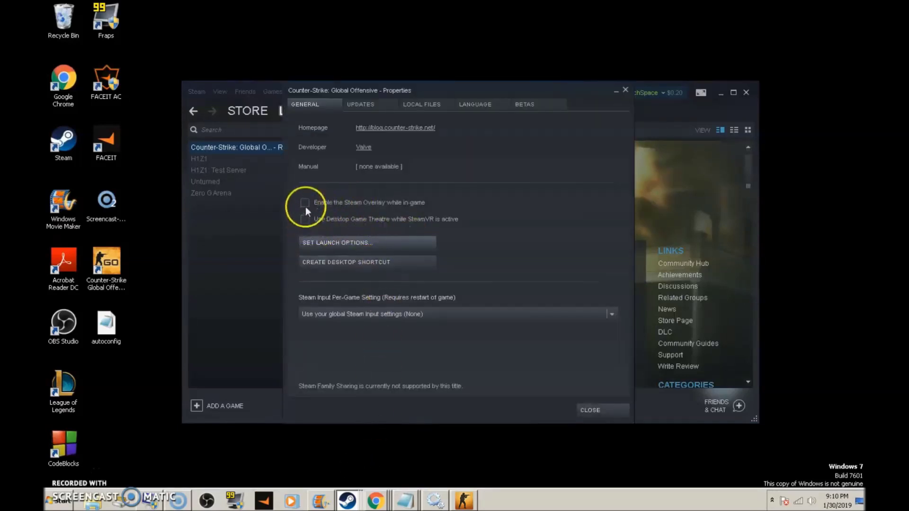
pyautogui.click(307, 244)
pyautogui.moveTo(426, 252); pyautogui.dragTo(355, 251)
pyautogui.click(447, 279)
pyautogui.click(589, 410)
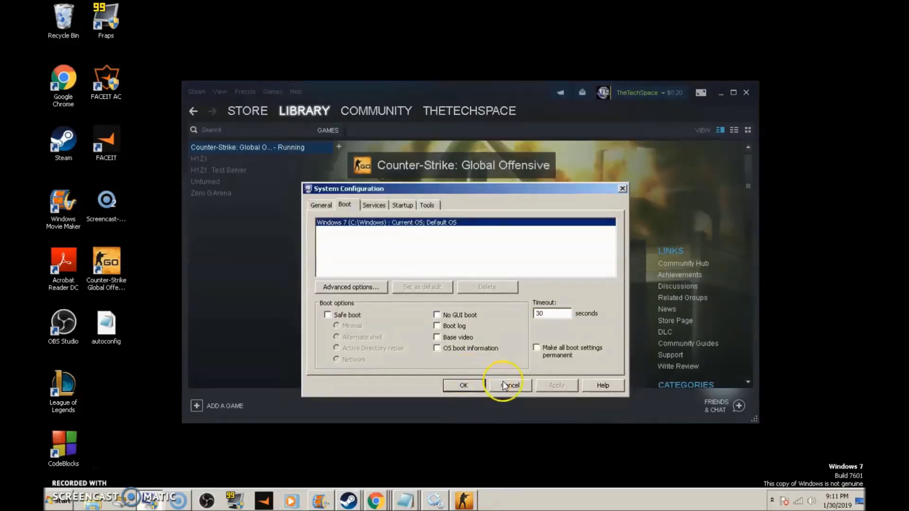
# OK System Configuration, tick Don't show again, exit without restart, and confirm launch options
pyautogui.click(462, 385)
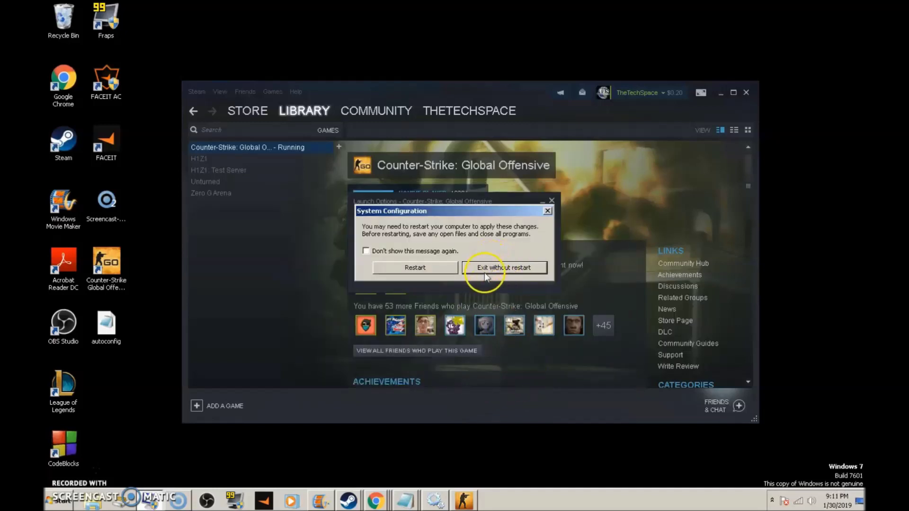
pyautogui.click(366, 251)
pyautogui.click(481, 268)
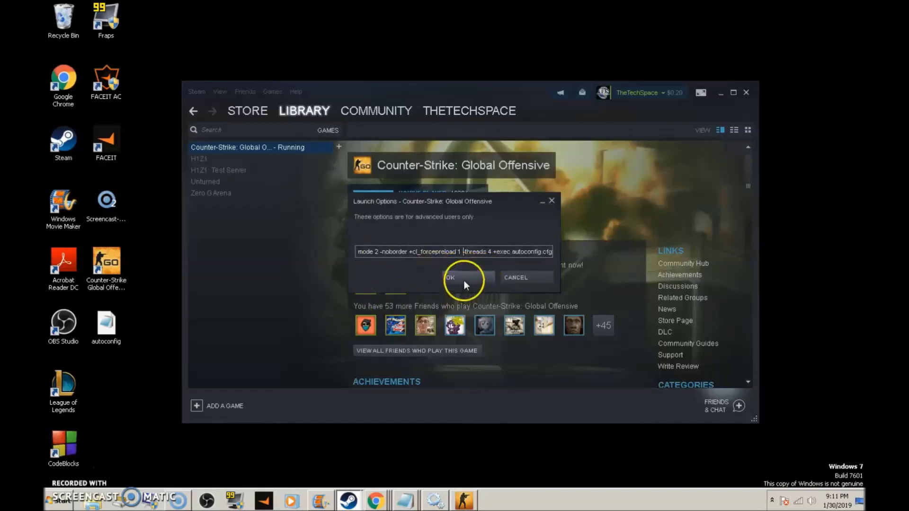
pyautogui.click(464, 281)
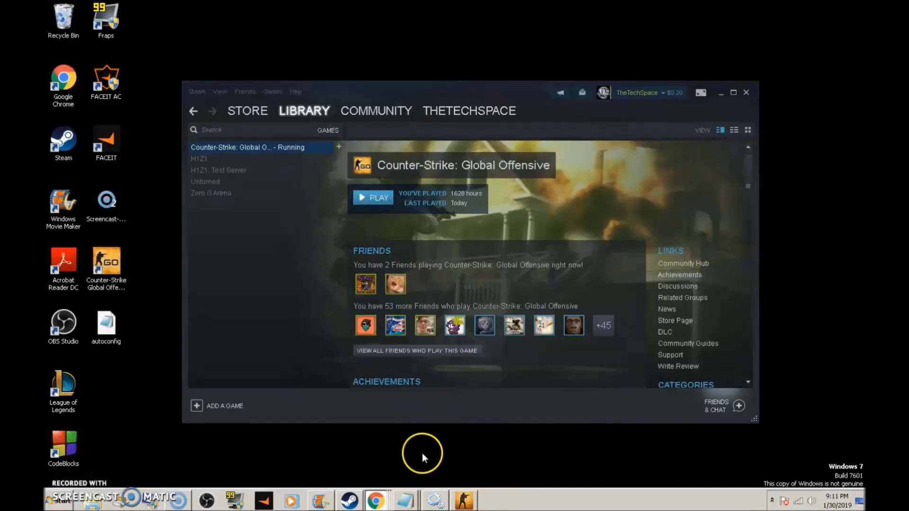
pyautogui.moveTo(461, 504)
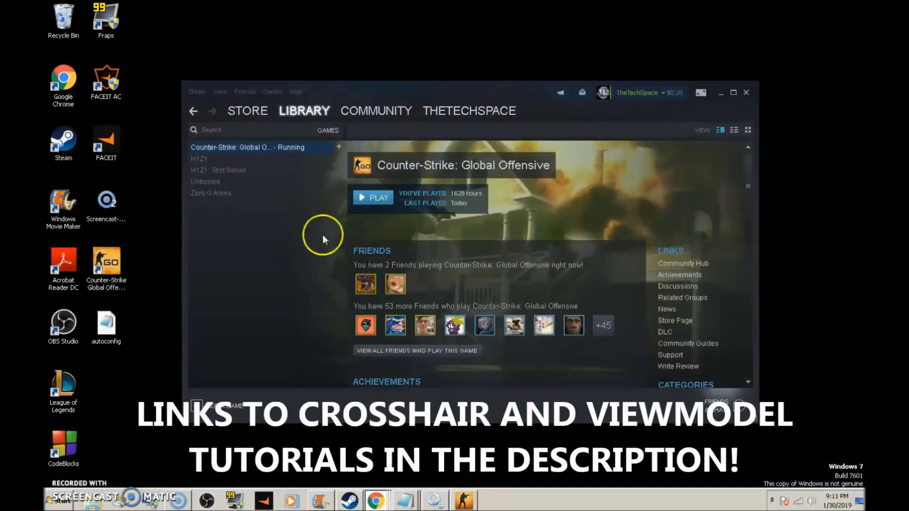
pyautogui.rightClick(259, 150)
pyautogui.click(274, 296)
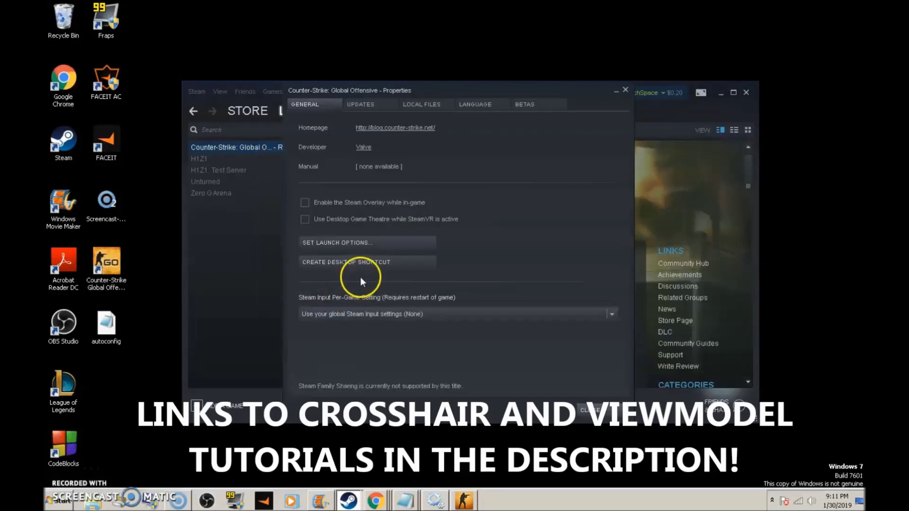
pyautogui.click(358, 247)
pyautogui.click(528, 288)
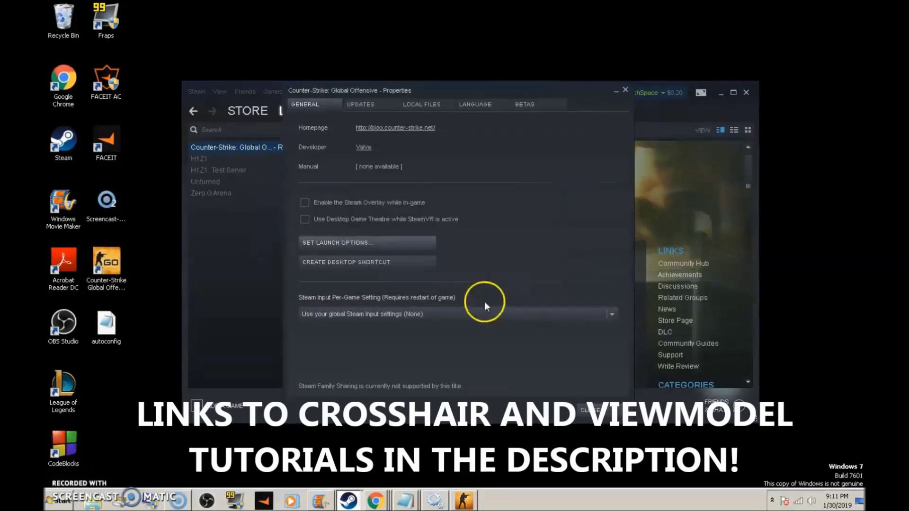
pyautogui.click(607, 403)
pyautogui.click(372, 197)
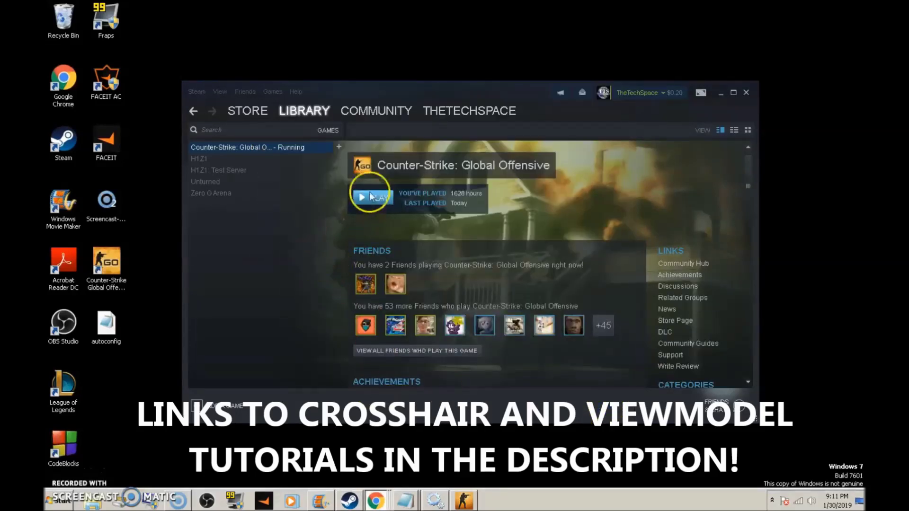